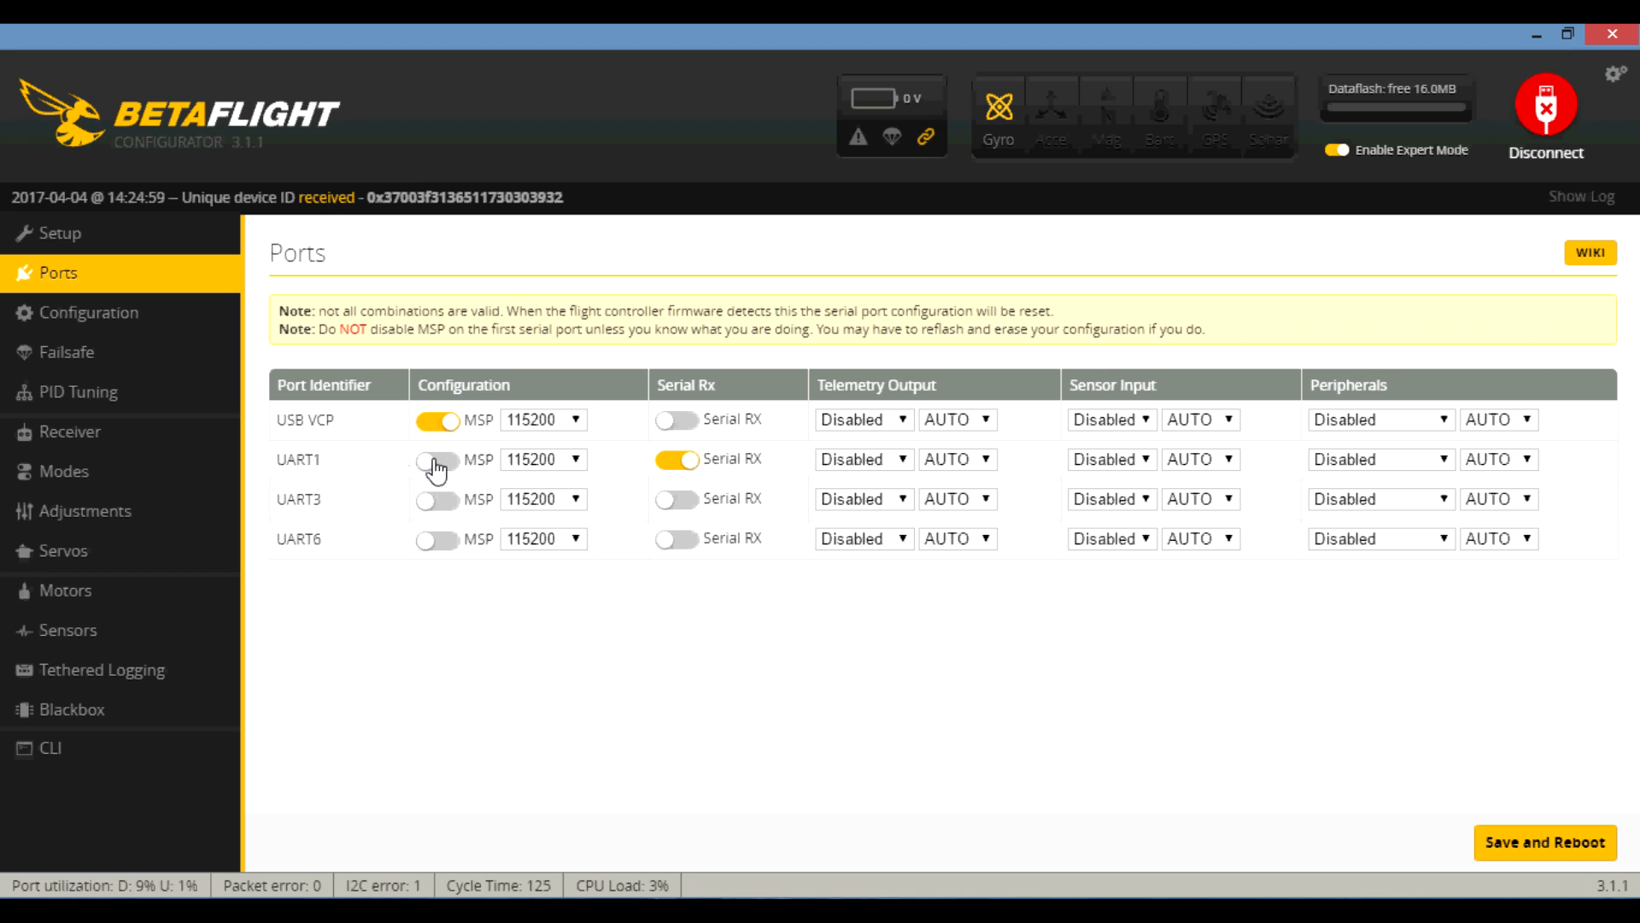
Step: Try the MSP switches for UART1, UART3 and UART6, and review the baud rates available for MSP on USB VCP
left_click(442, 465)
left_click(449, 510)
left_click(446, 547)
left_click(438, 508)
left_click(438, 545)
left_click(438, 465)
left_click(446, 461)
left_click(444, 503)
left_click(436, 540)
left_click(436, 501)
left_click(442, 463)
left_click(439, 460)
left_click(436, 461)
left_click(432, 500)
left_click(578, 424)
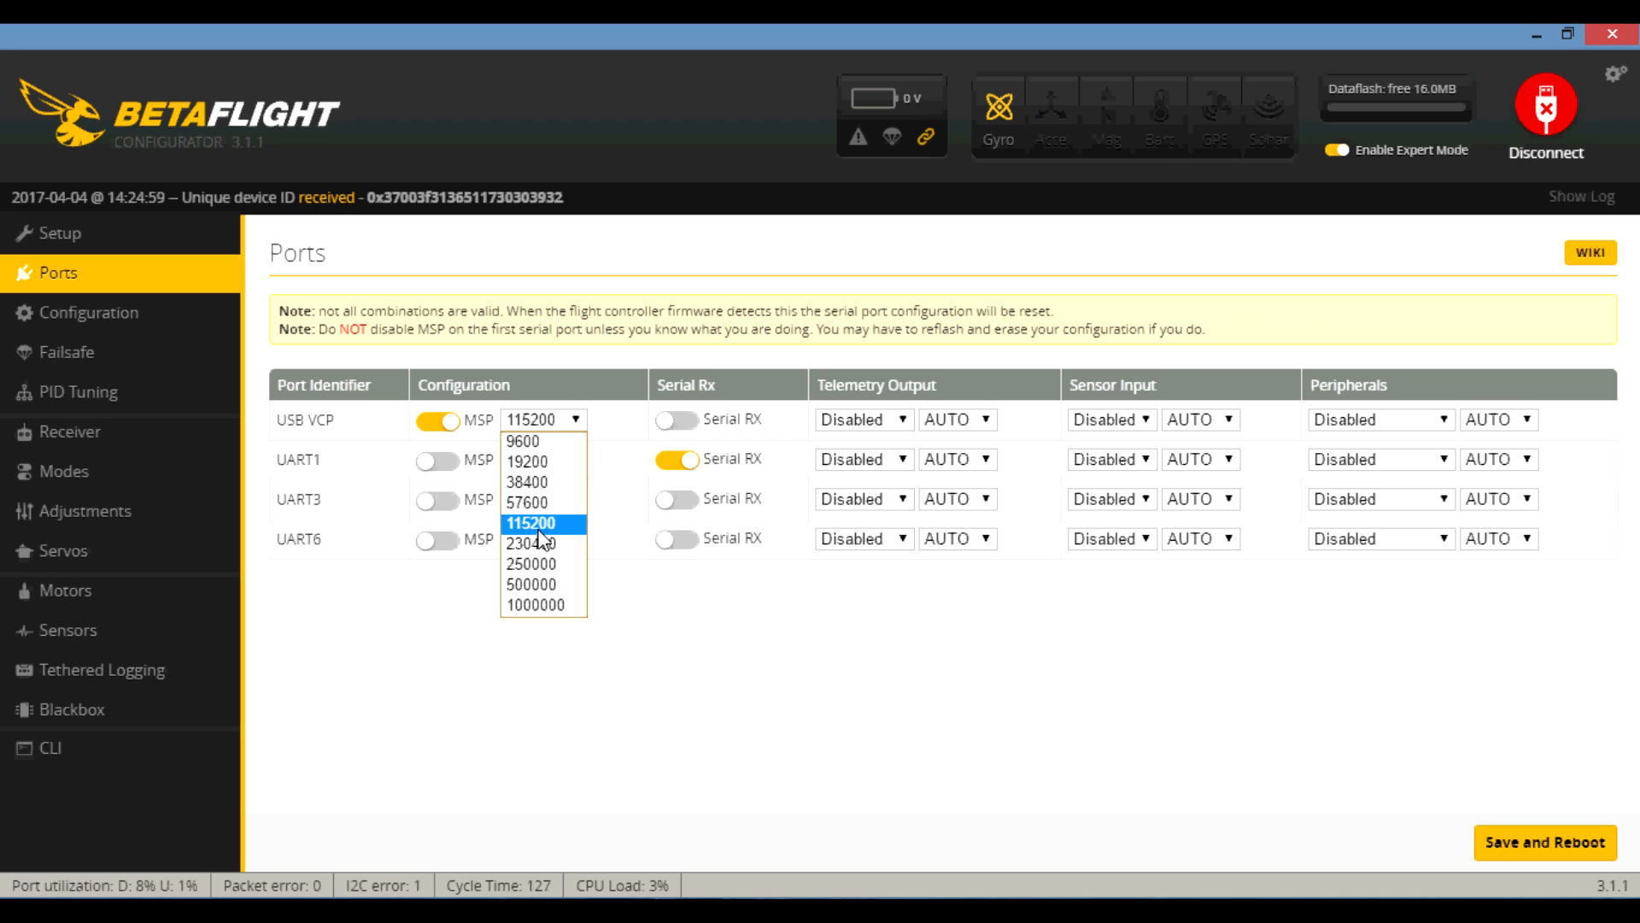
left_click(652, 612)
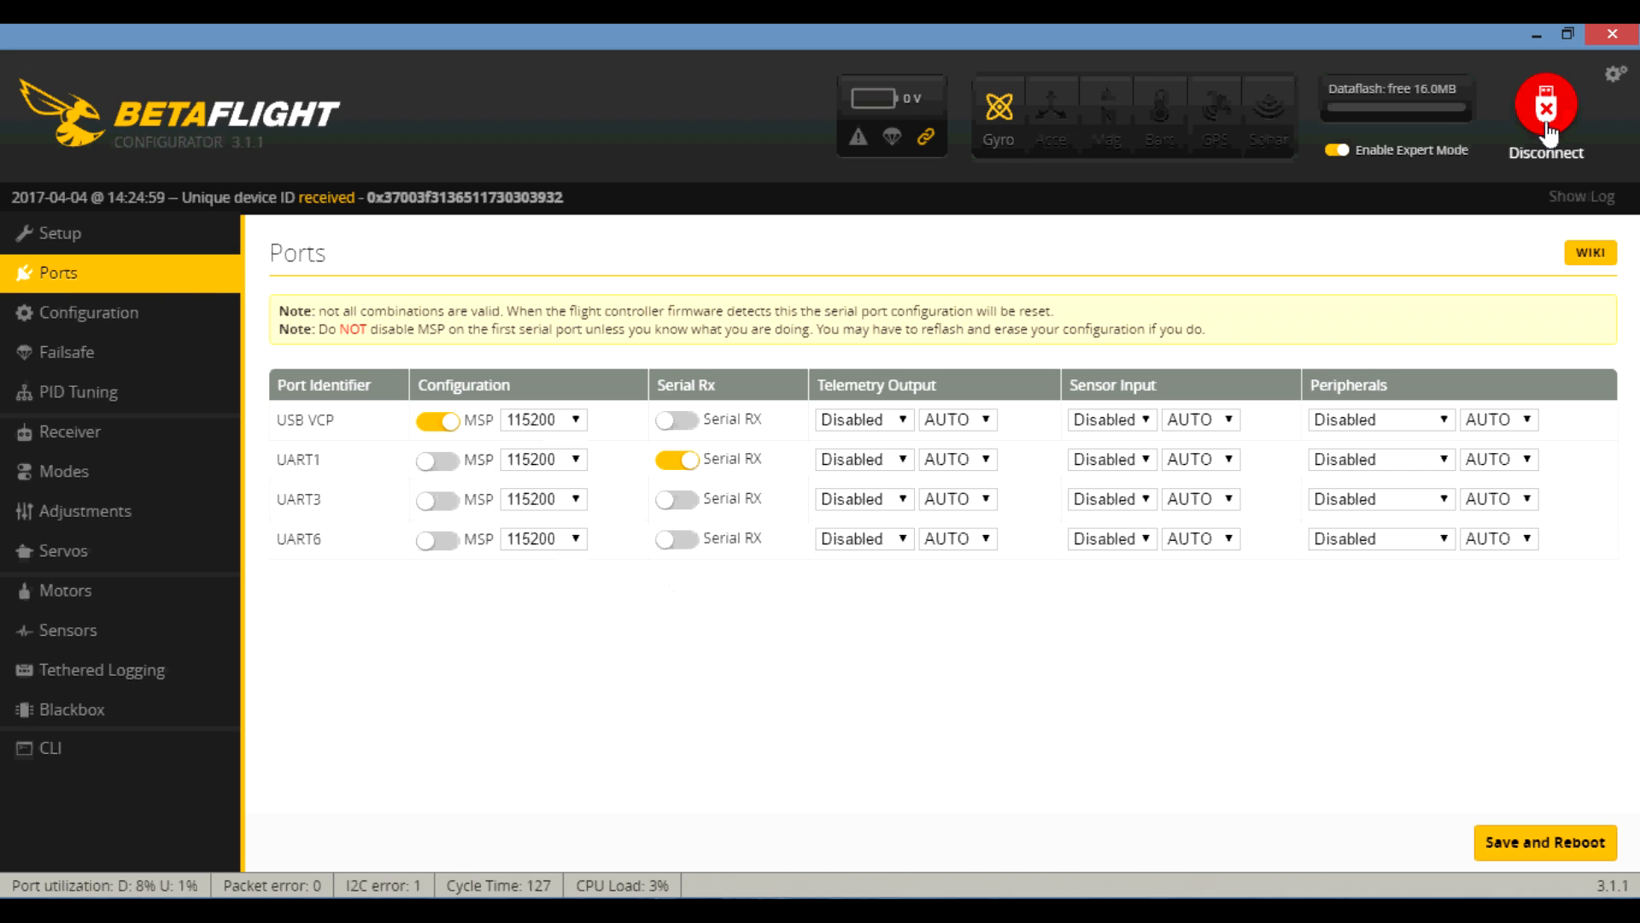
Step: Disconnect the flight controller, reconnect it at 115200 baud and return to its port settings
left_click(1548, 128)
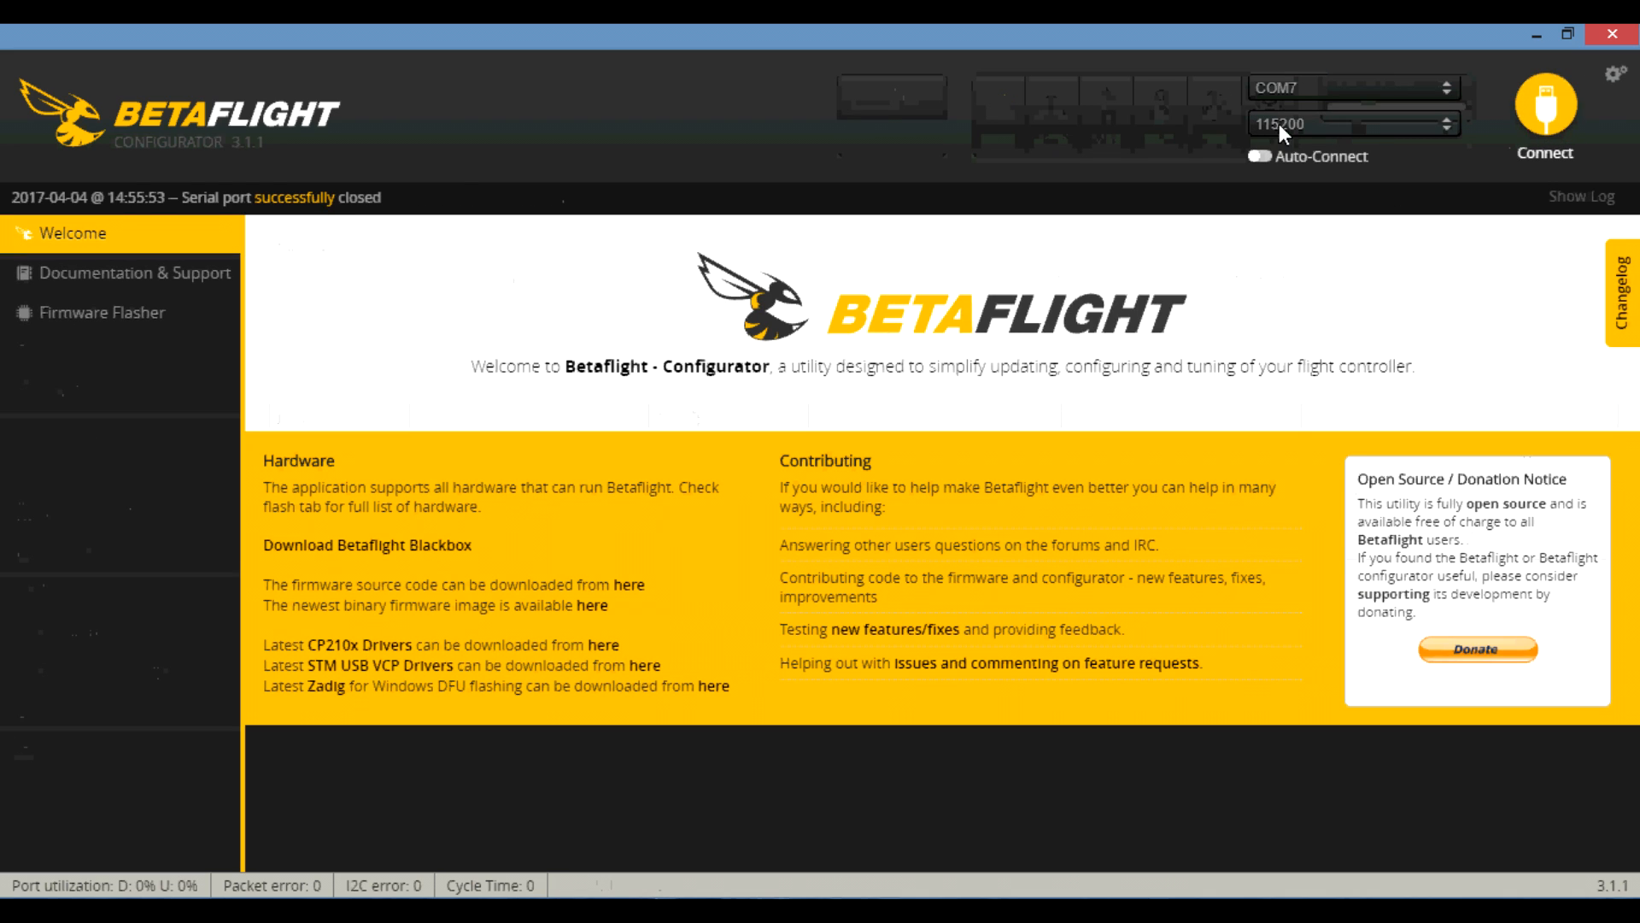
left_click(1356, 127)
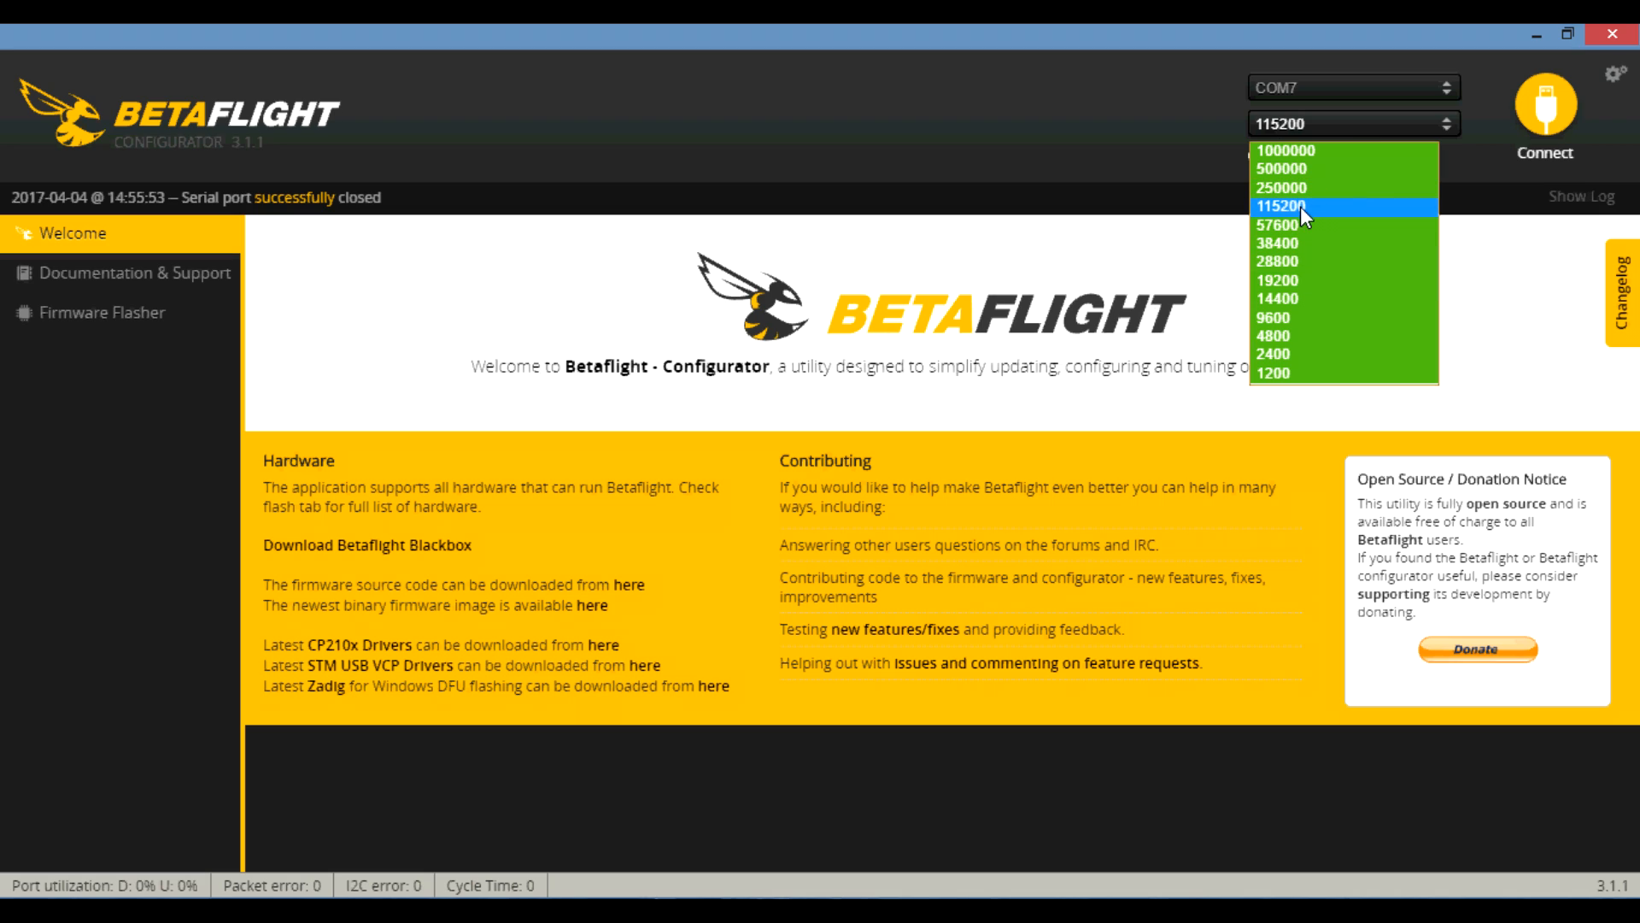
left_click(1315, 202)
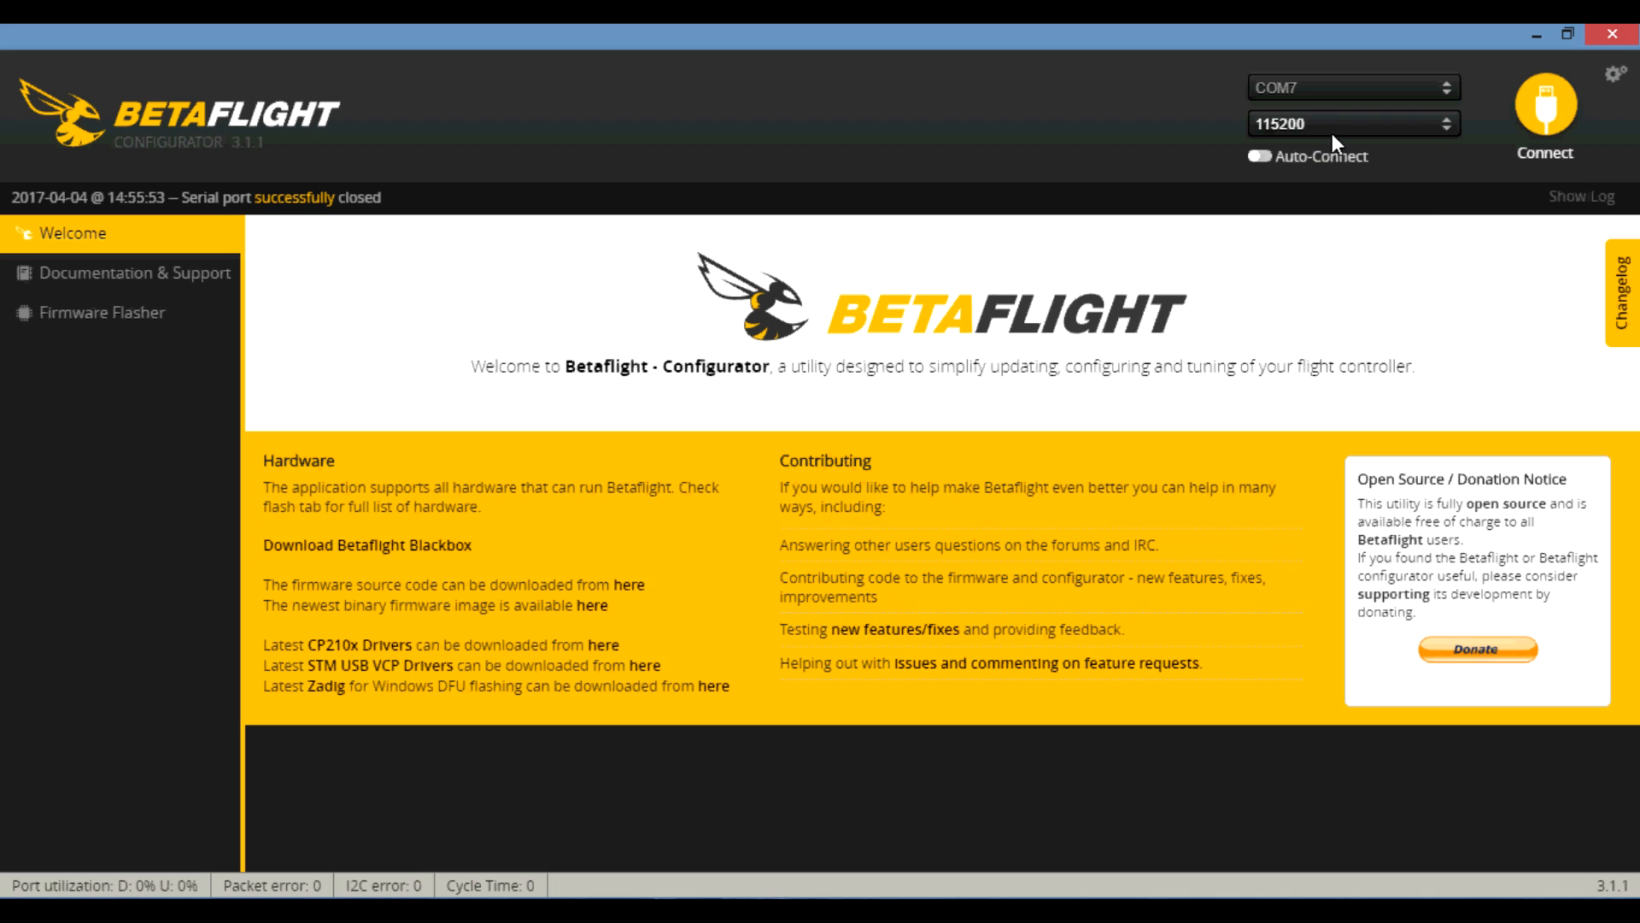
left_click(1331, 131)
left_click(1316, 205)
left_click(1546, 104)
left_click(117, 278)
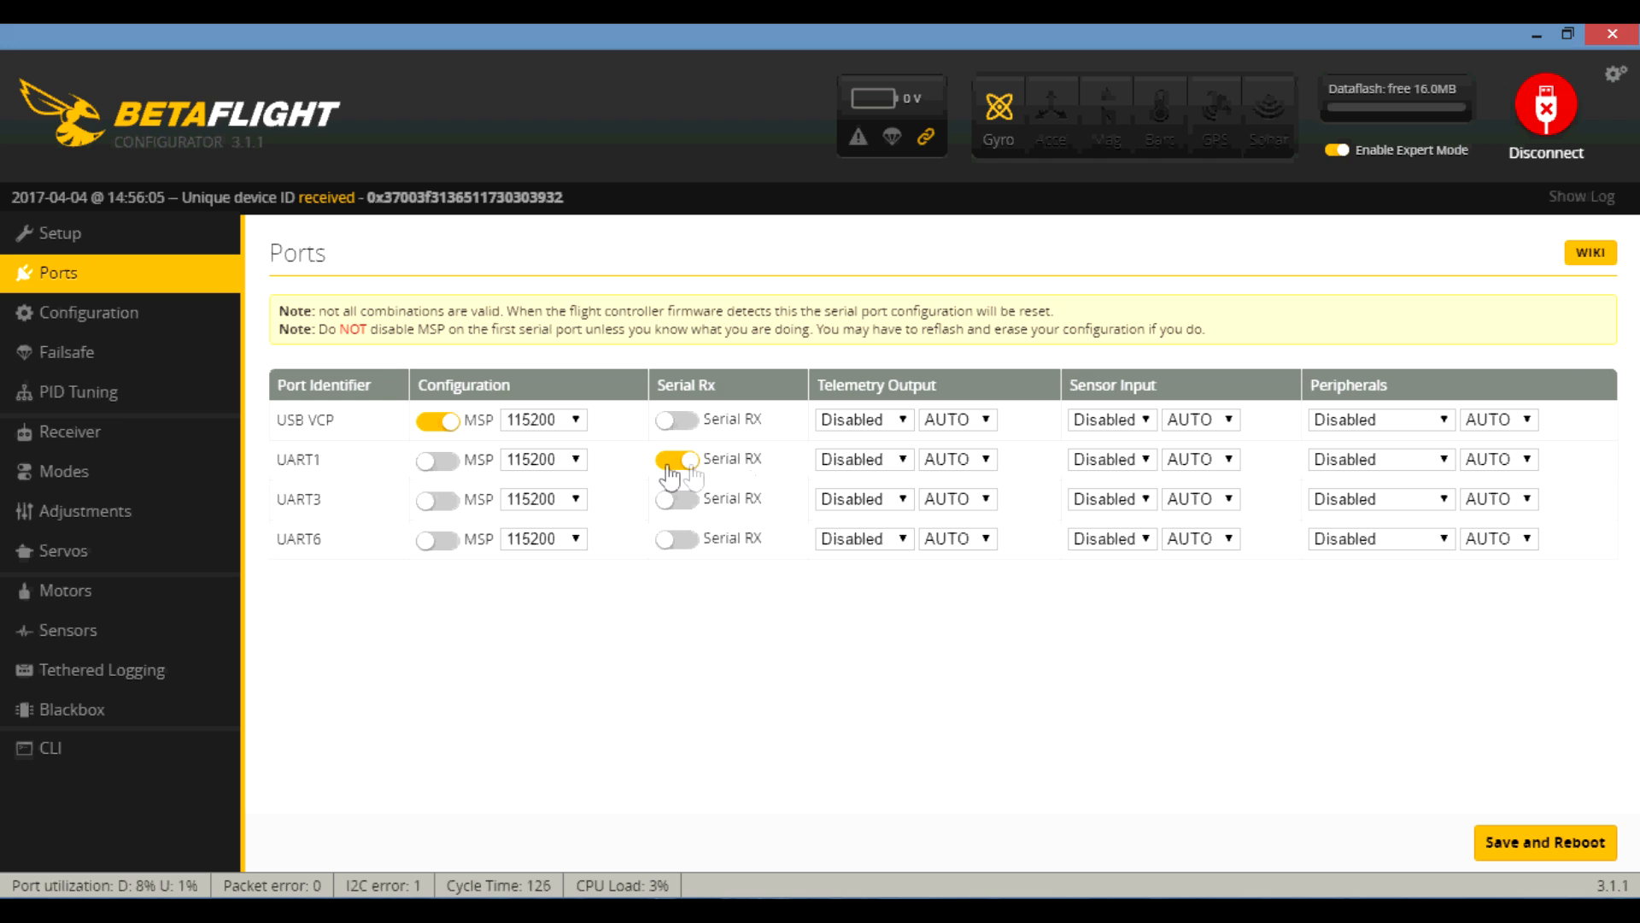
Step: In the flight controller's configuration, set the receiver mode to PWM RX input (one wire per channel)
left_click(79, 318)
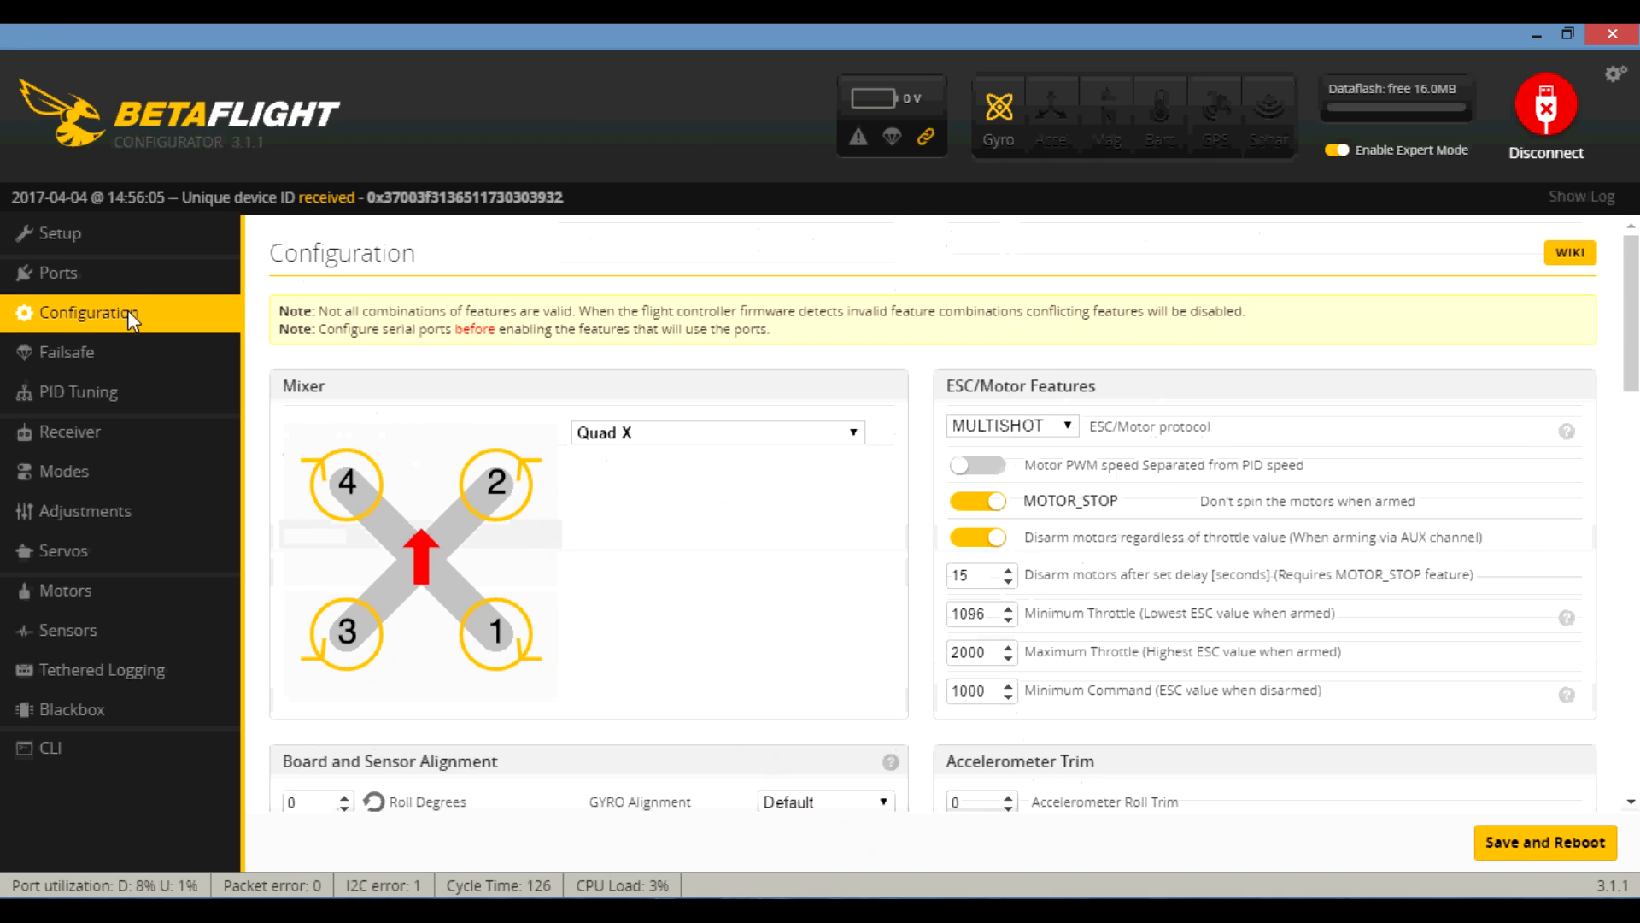
scroll(479, 366, "down", 5)
scroll(479, 366, "down", 2)
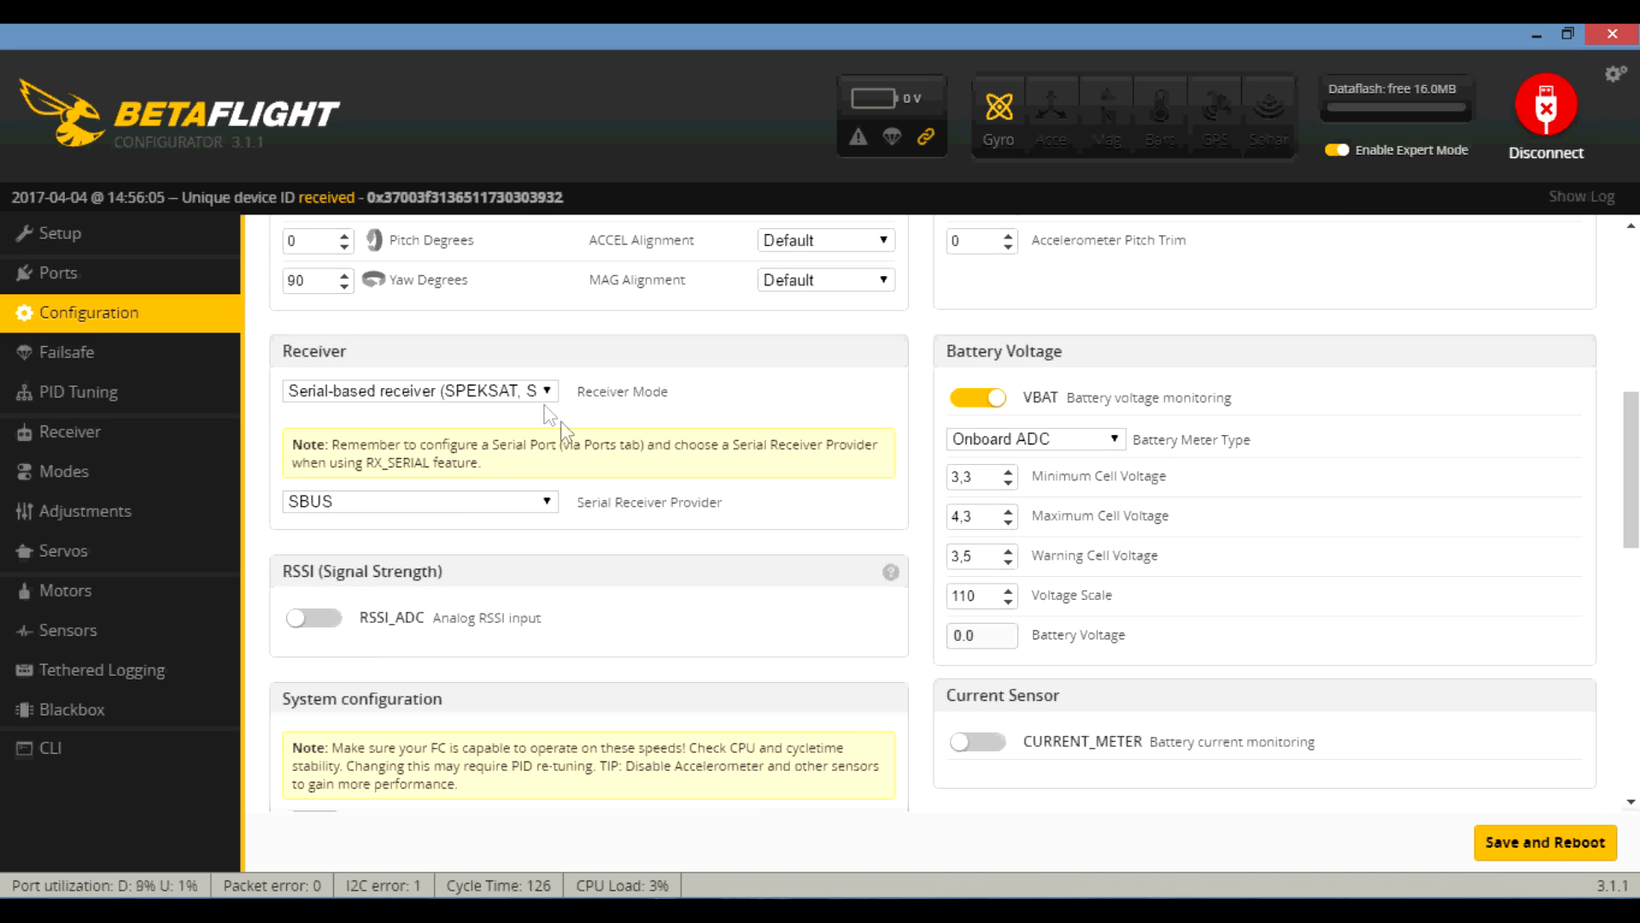
left_click(536, 393)
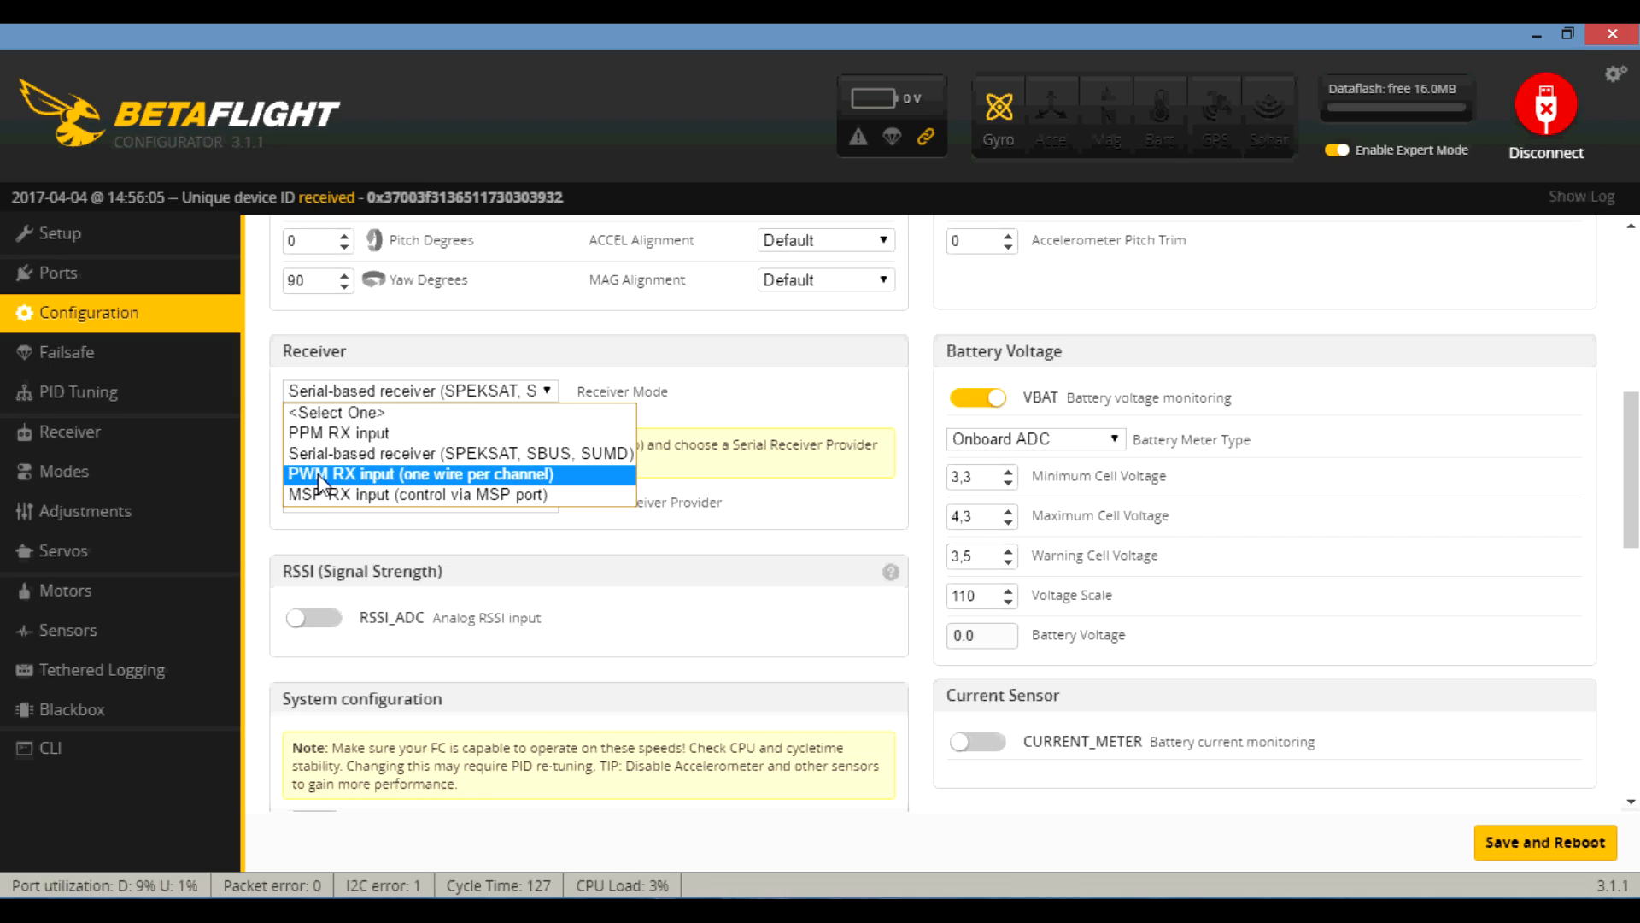
left_click(418, 473)
Step: Set the receiver mode to Serial-based receiver (SPEKSAT, SBUS, SUMD) and choose SBUS as the serial receiver provider
left_click(451, 395)
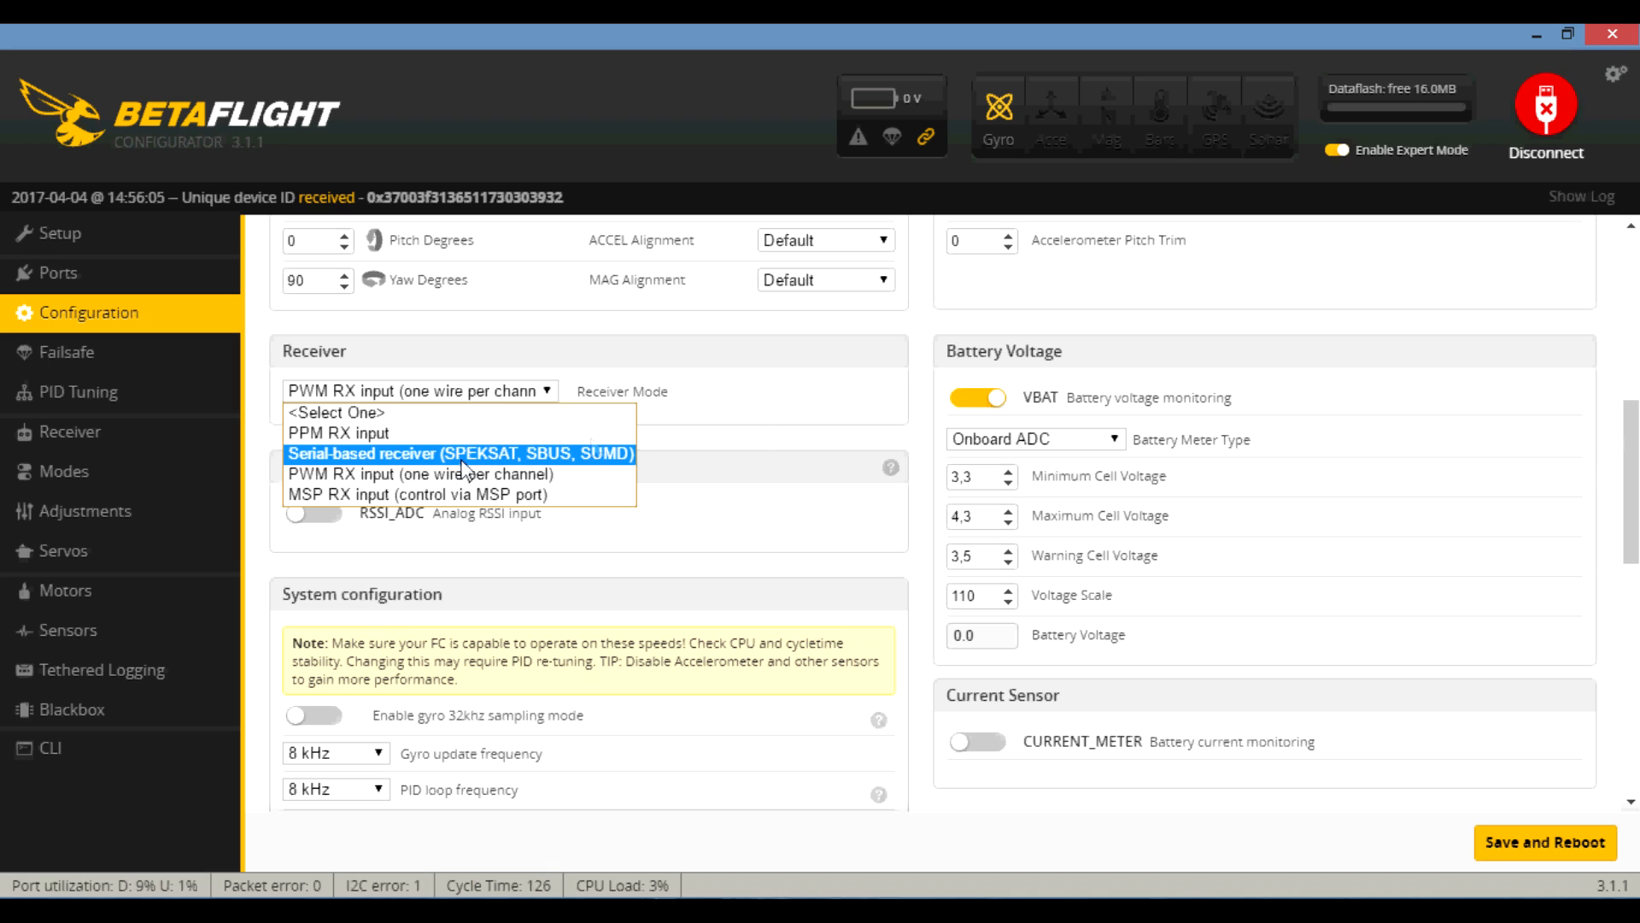
left_click(758, 428)
left_click(379, 396)
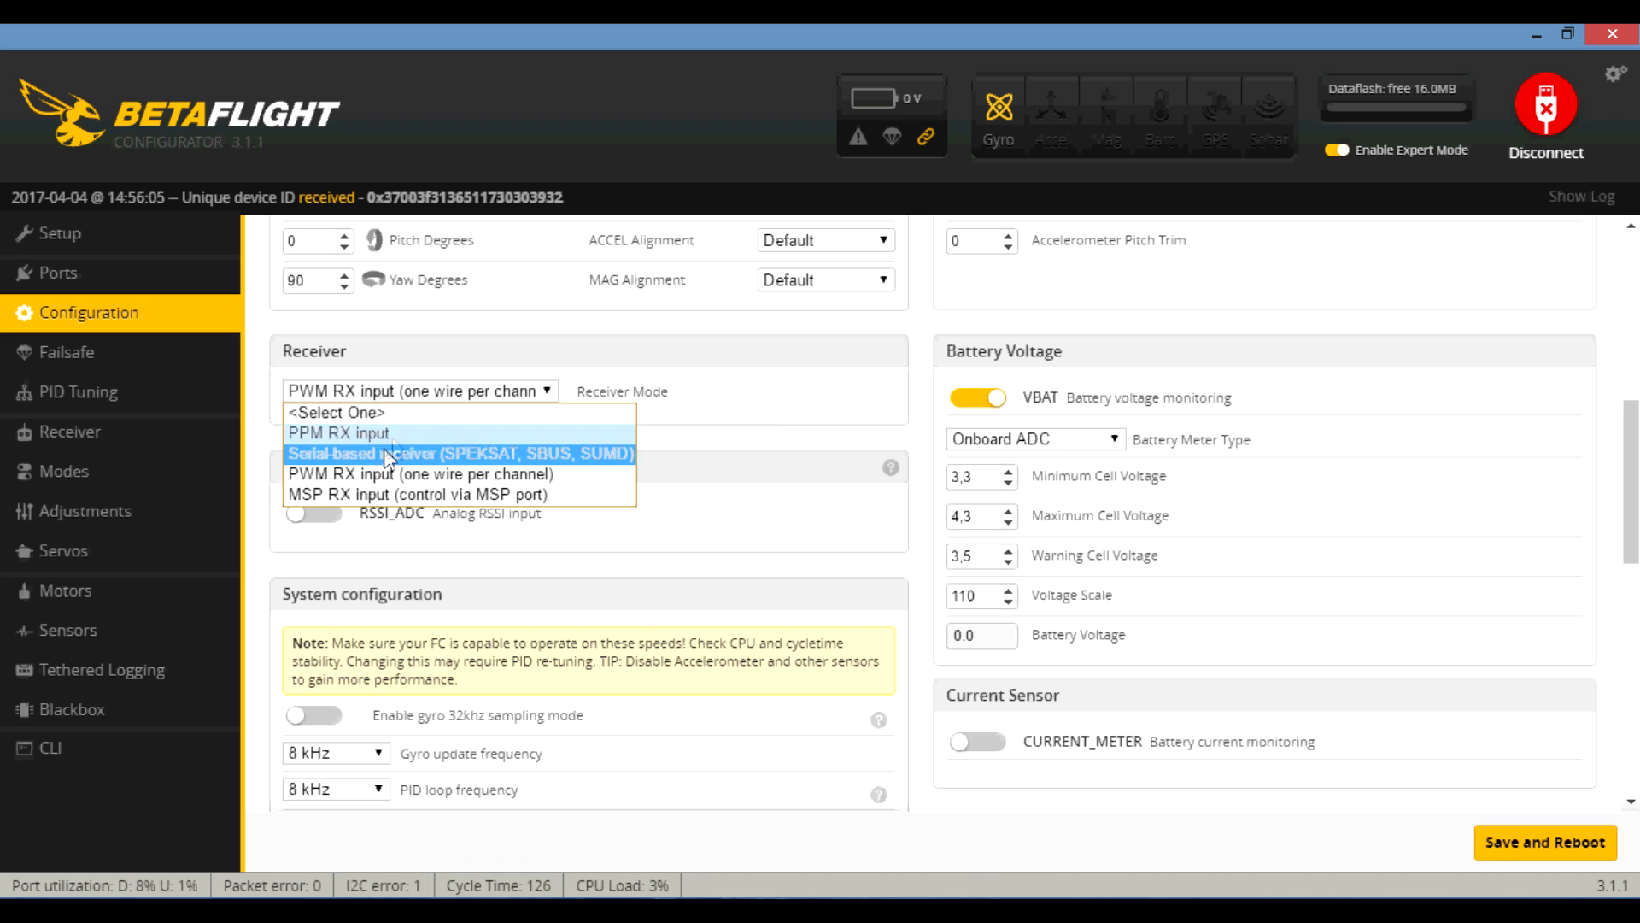
left_click(490, 452)
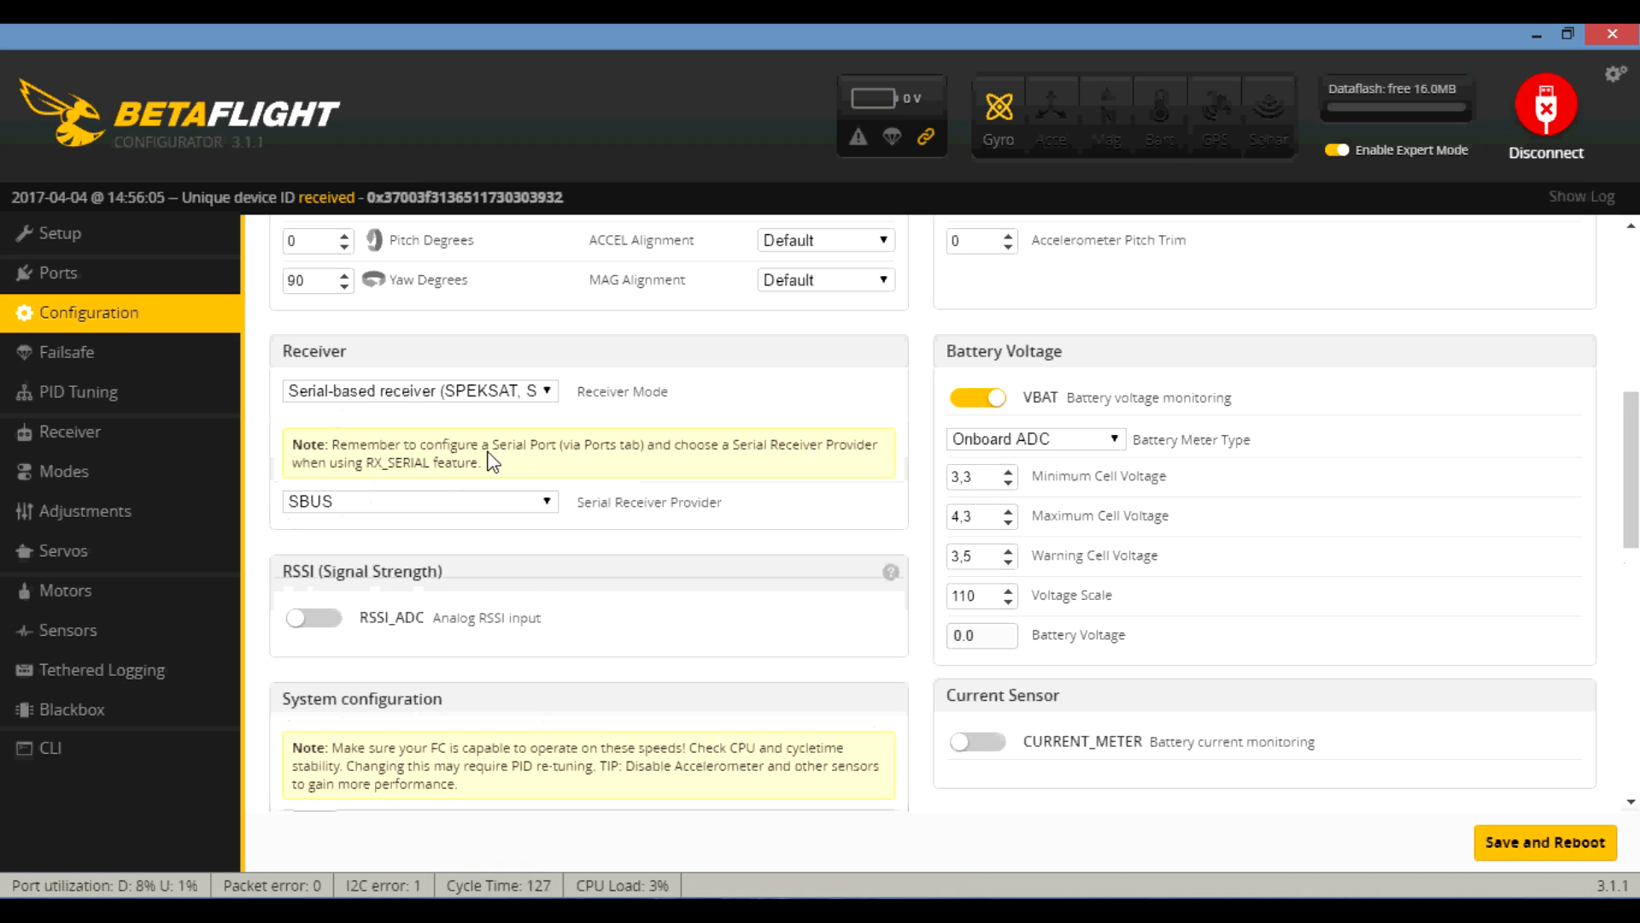
left_click(354, 502)
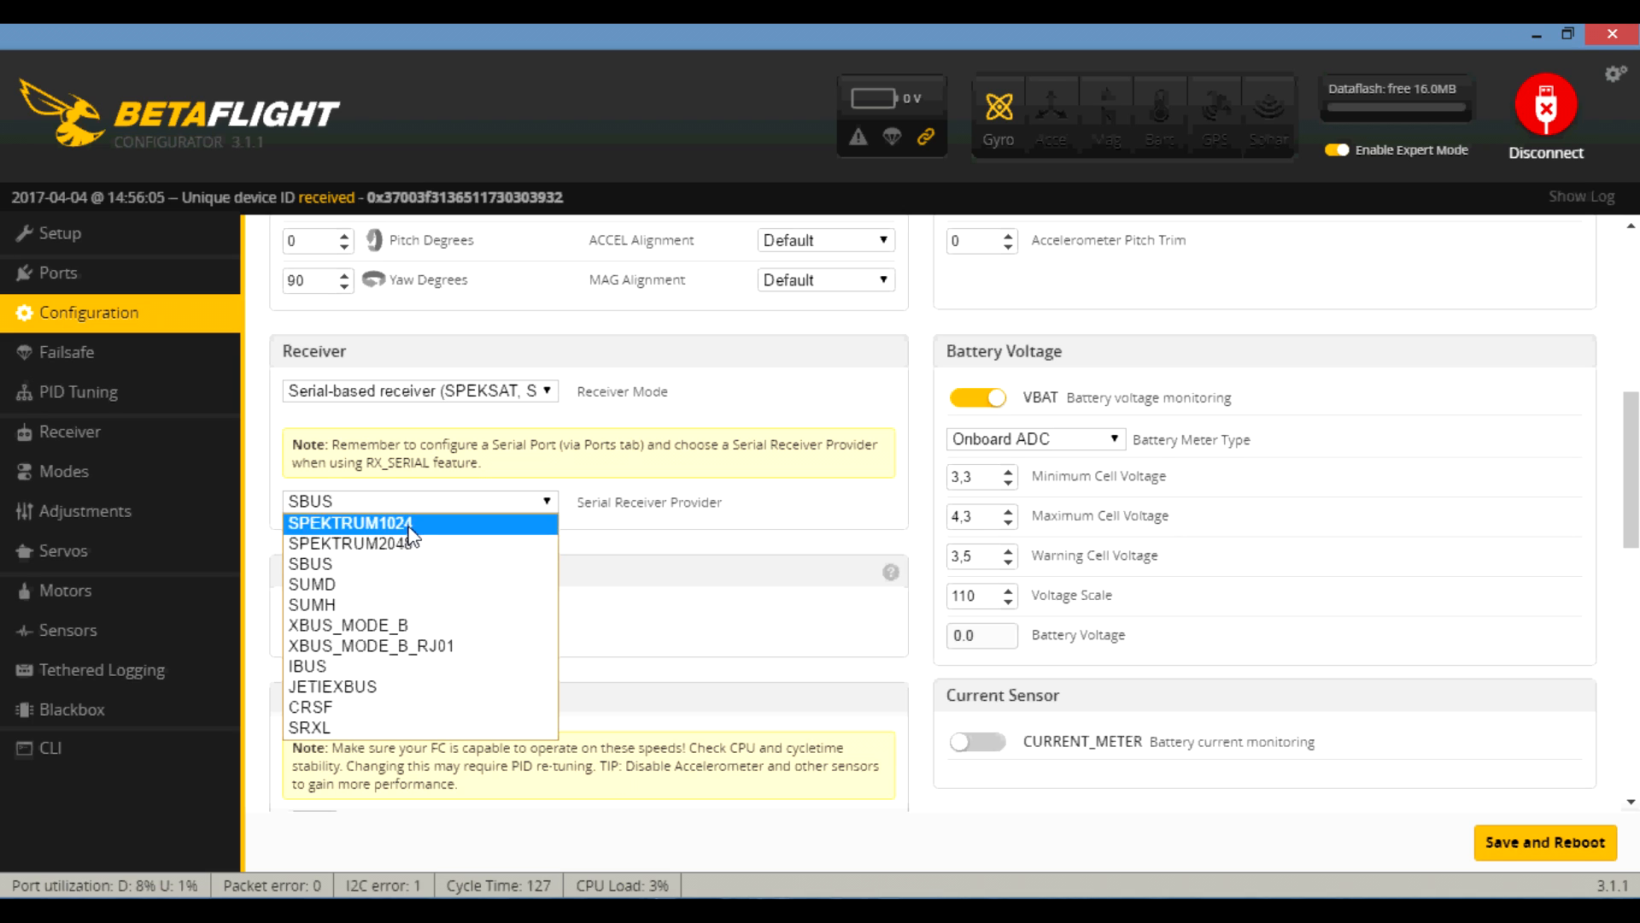
left_click(375, 572)
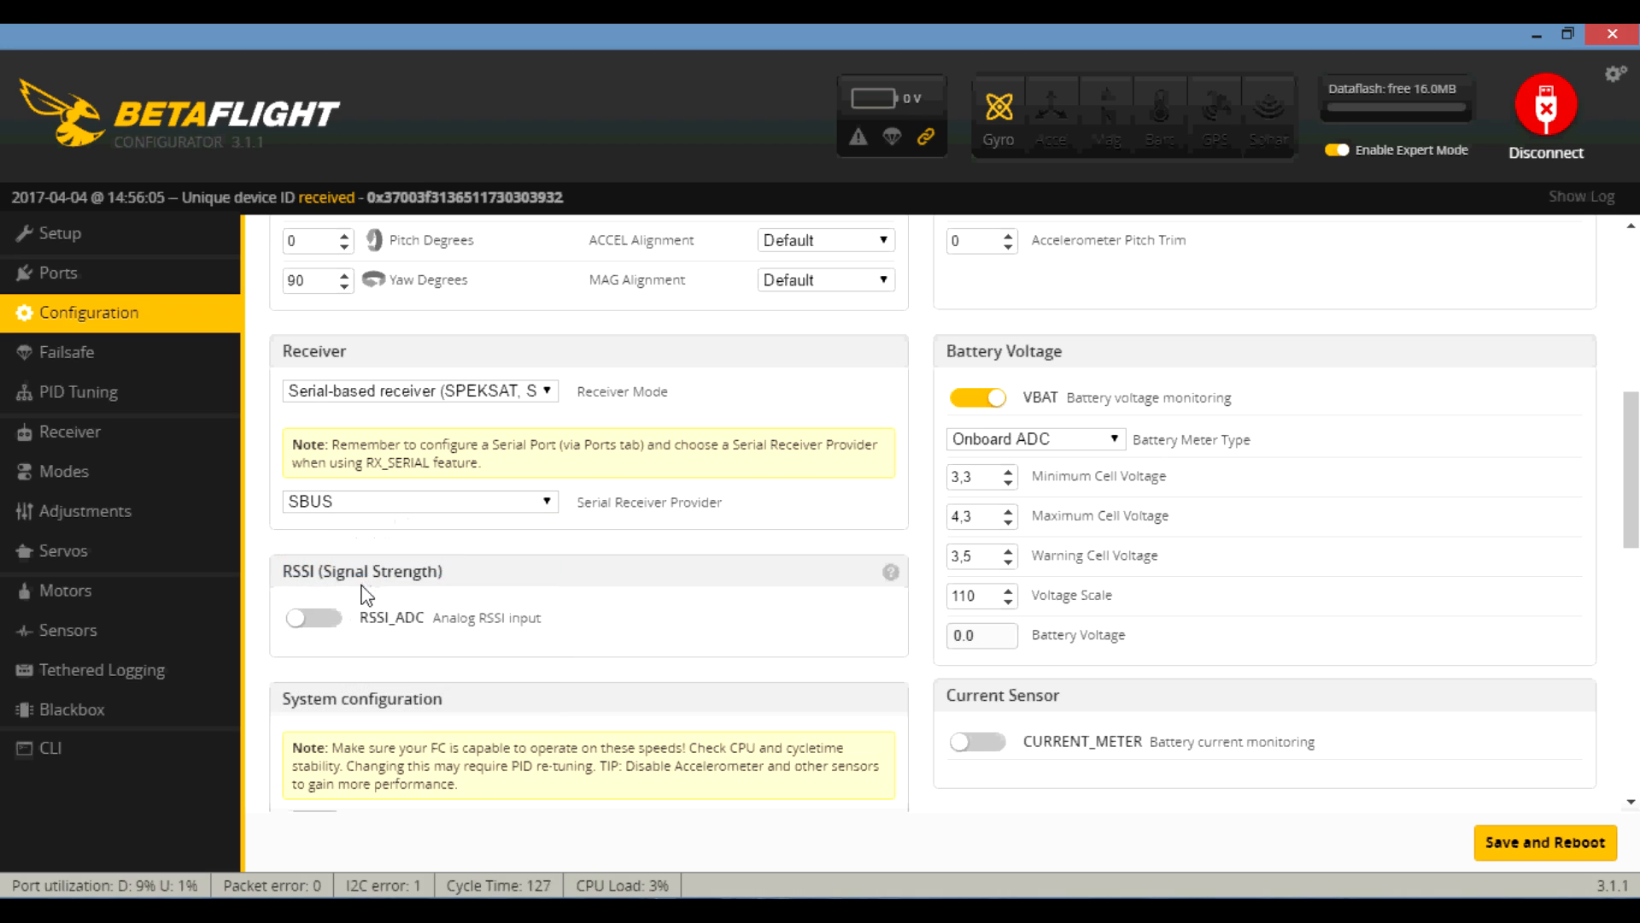
left_click(379, 506)
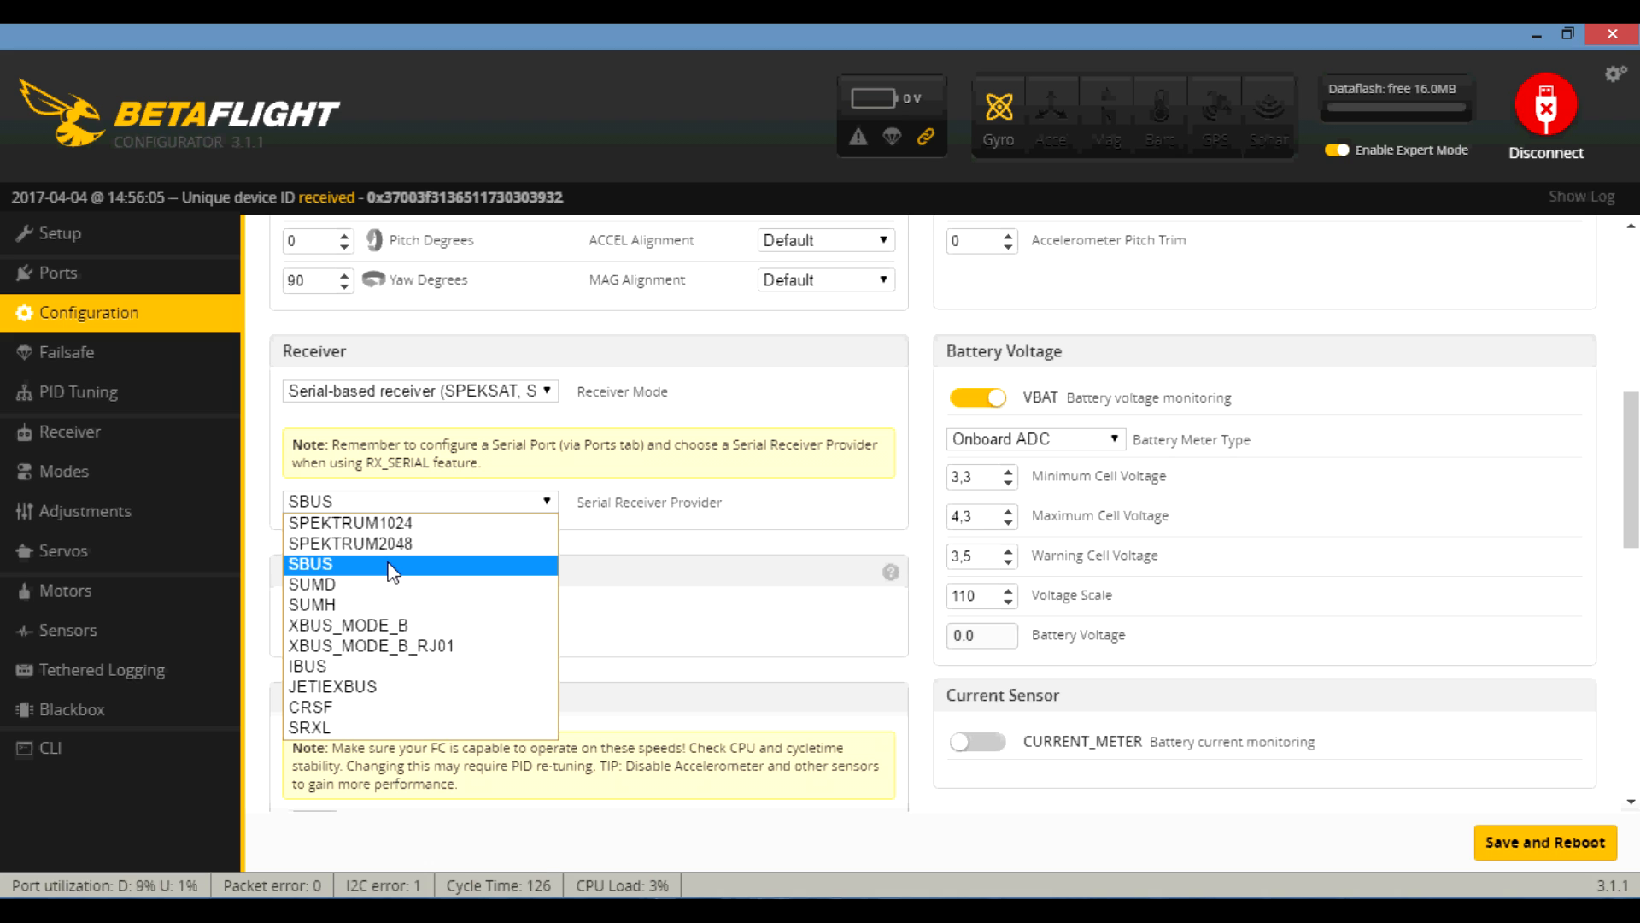
Step: Compare the UART port assignments with the serial receiver settings in the configuration, ending back at the ports
left_click(93, 284)
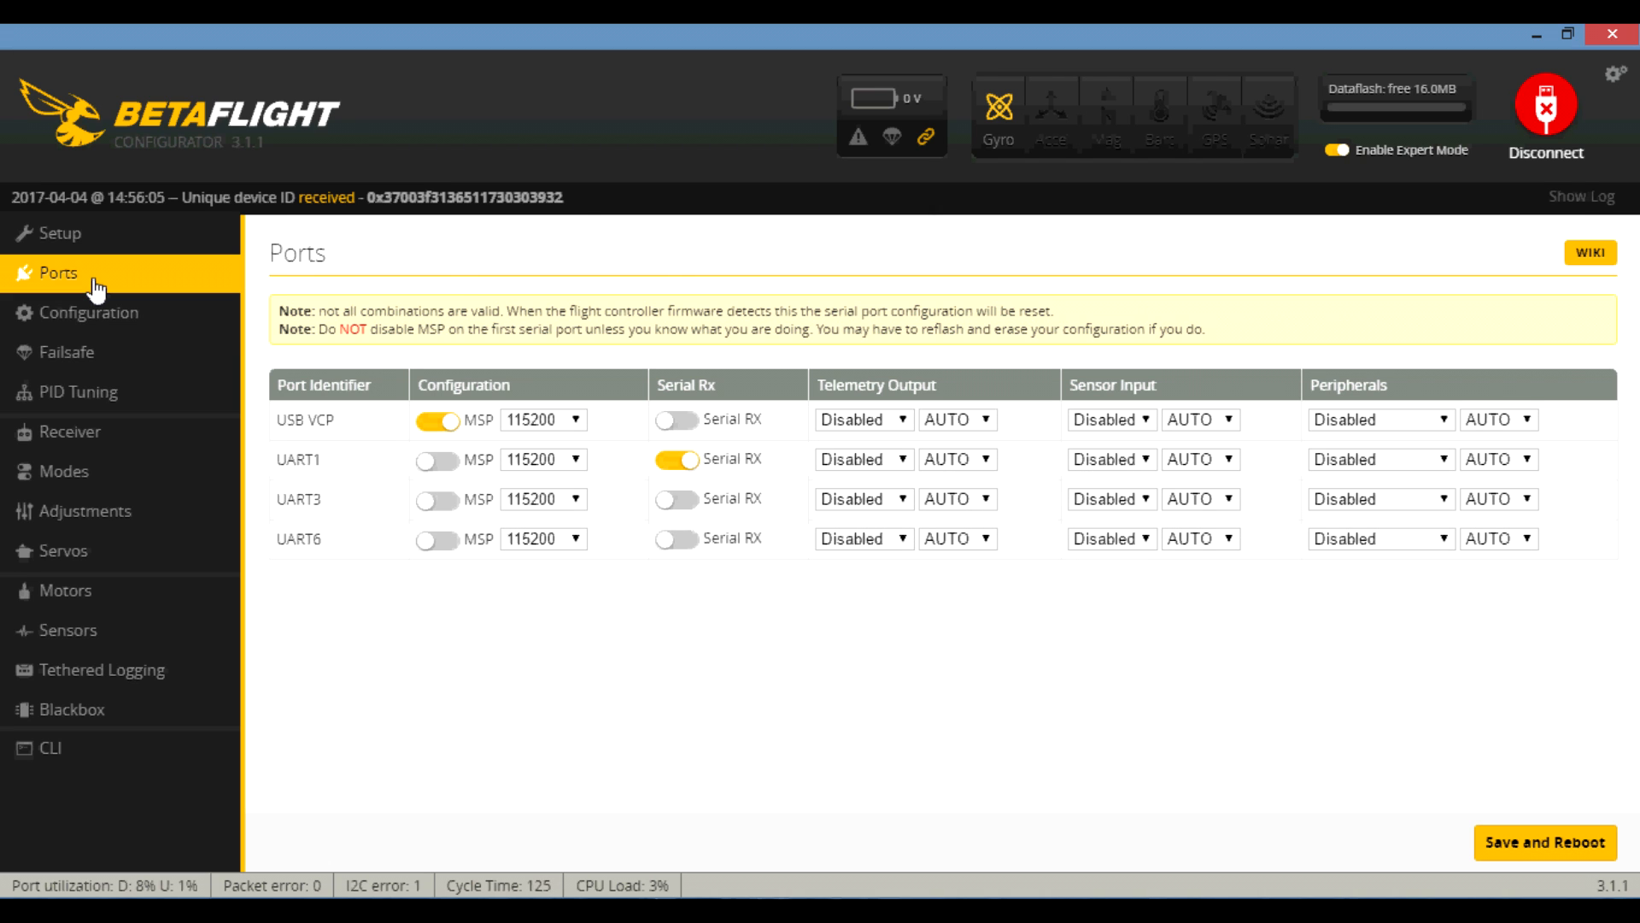
left_click(92, 318)
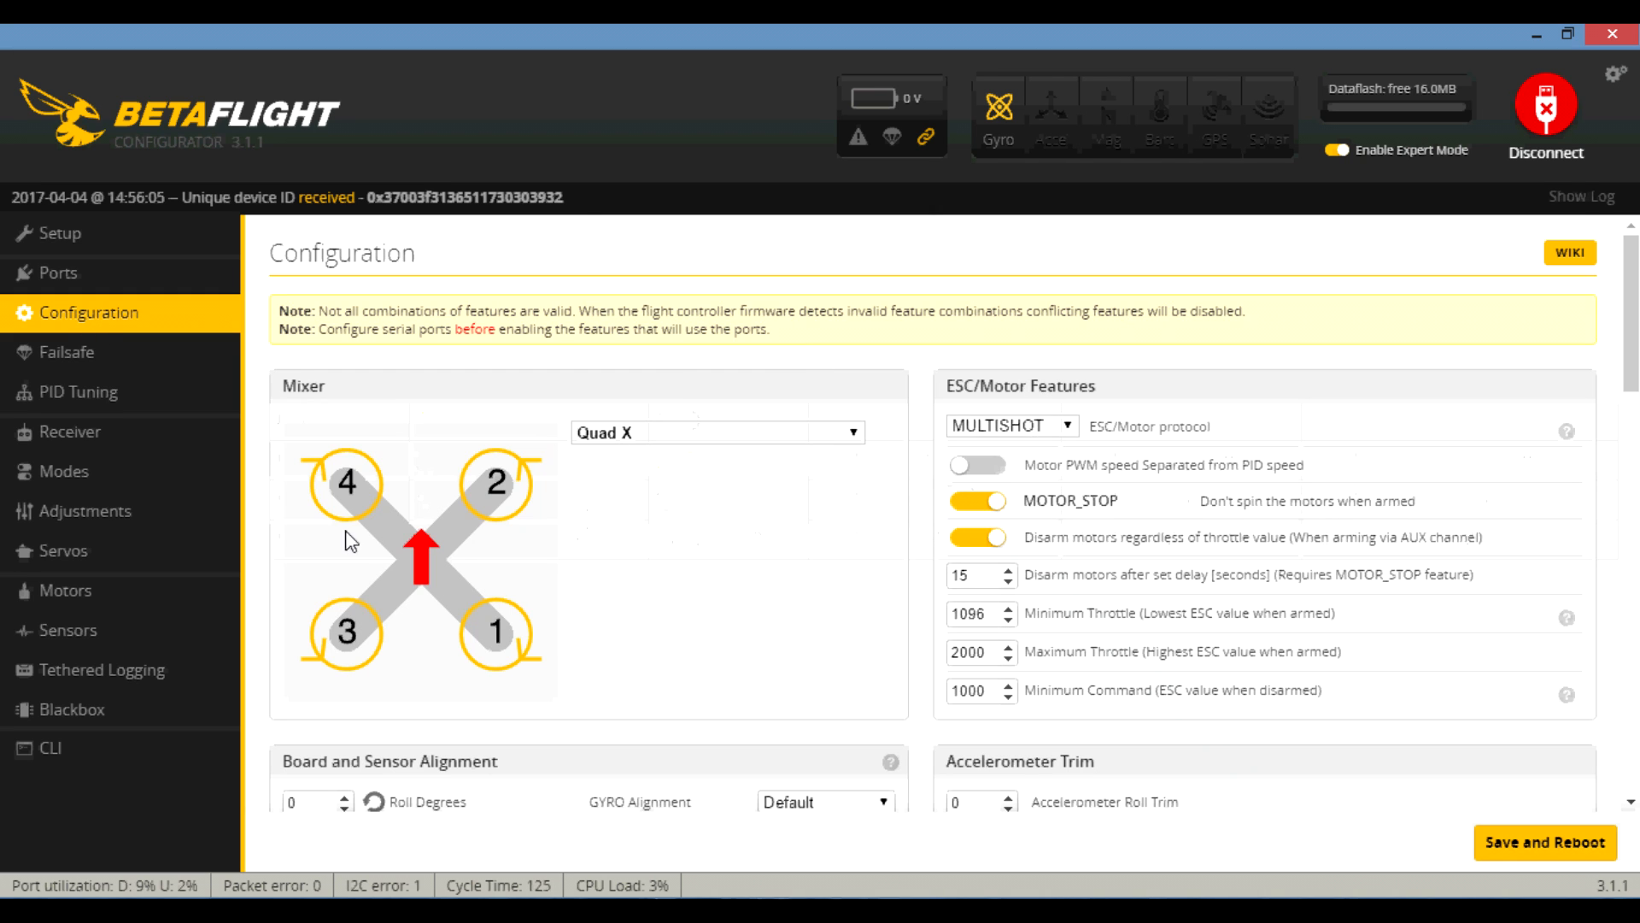
scroll(551, 647, "down", 10)
scroll(510, 498, "up", 5)
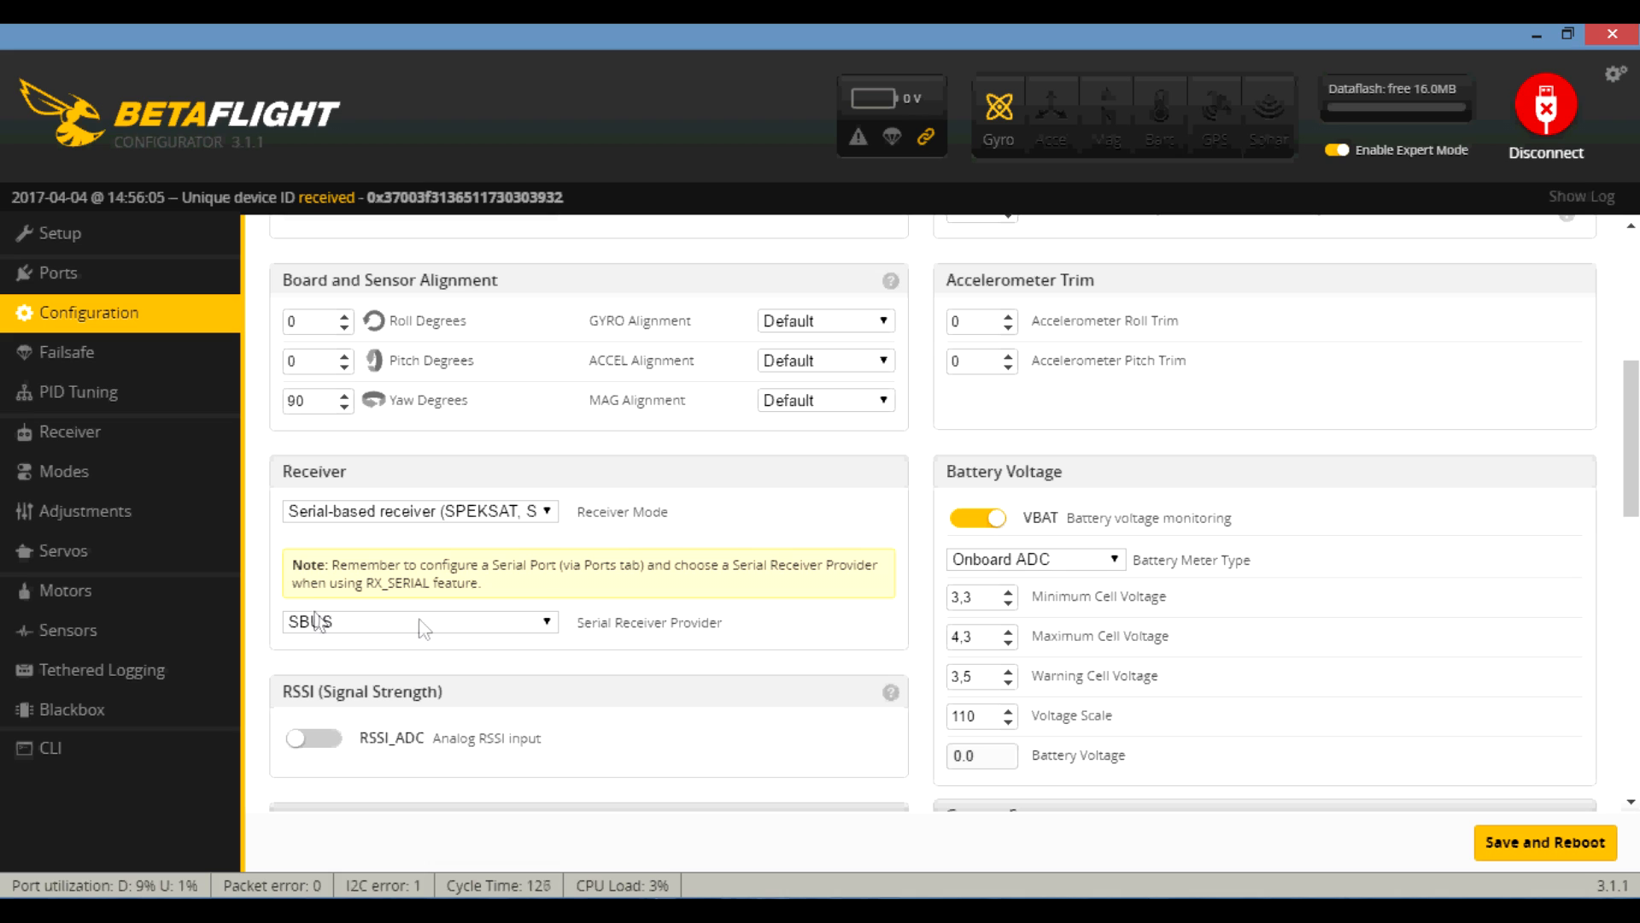
left_click(62, 274)
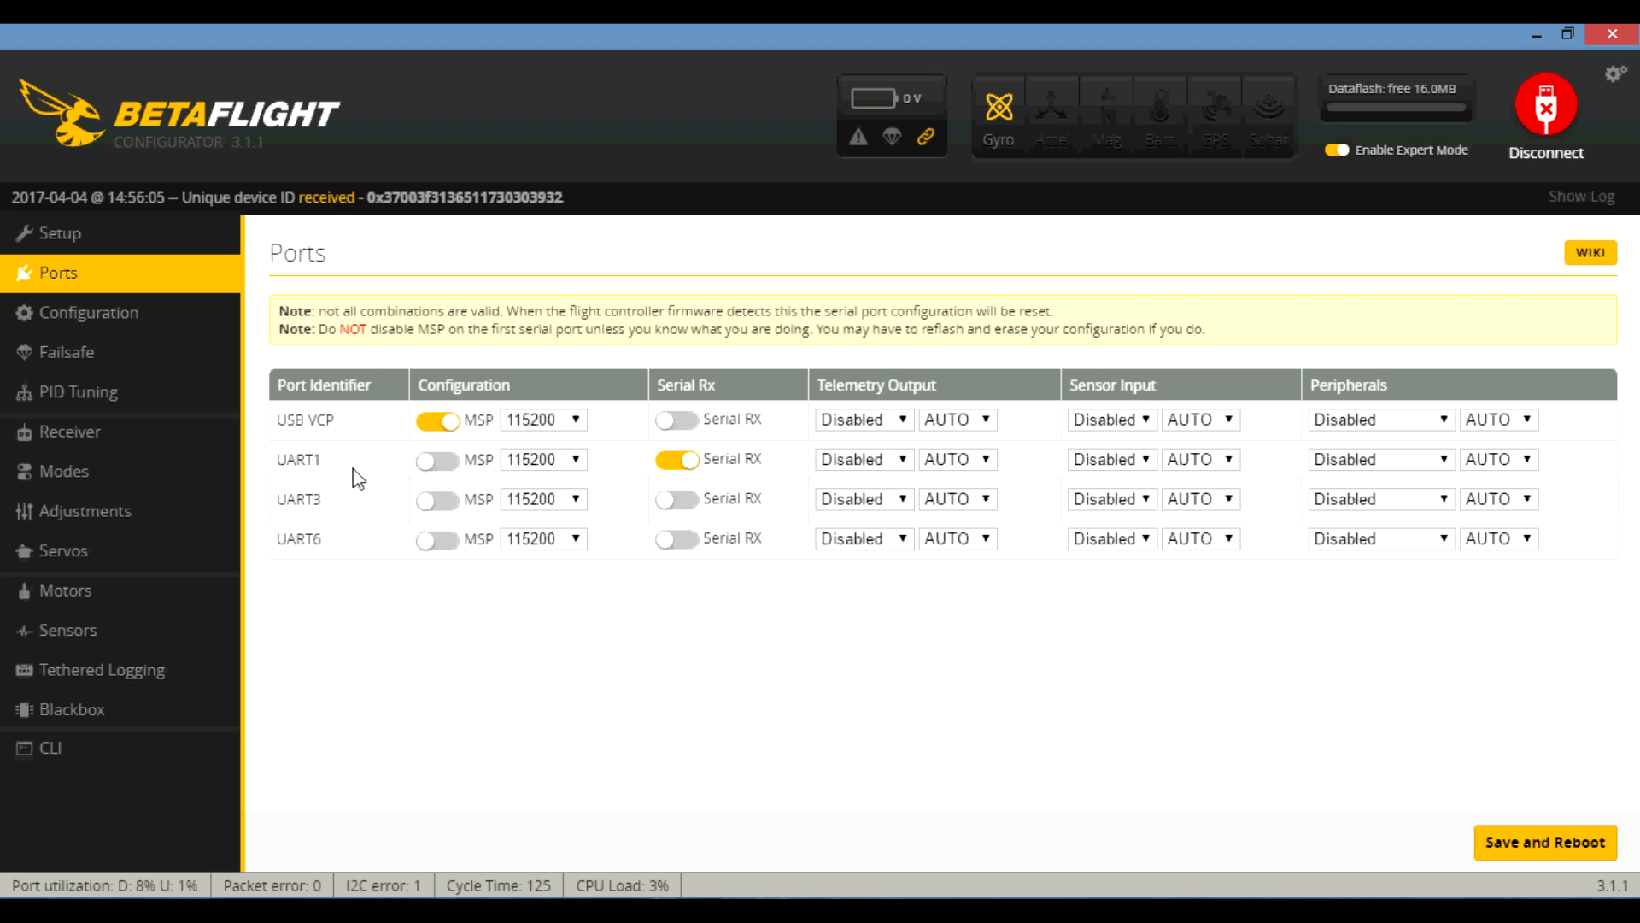
Step: Try switching Serial RX off and back on for UART1
left_click(688, 467)
left_click(694, 467)
left_click(678, 466)
left_click(693, 468)
Step: Review the telemetry output protocols and baud rates available for UART3
left_click(904, 500)
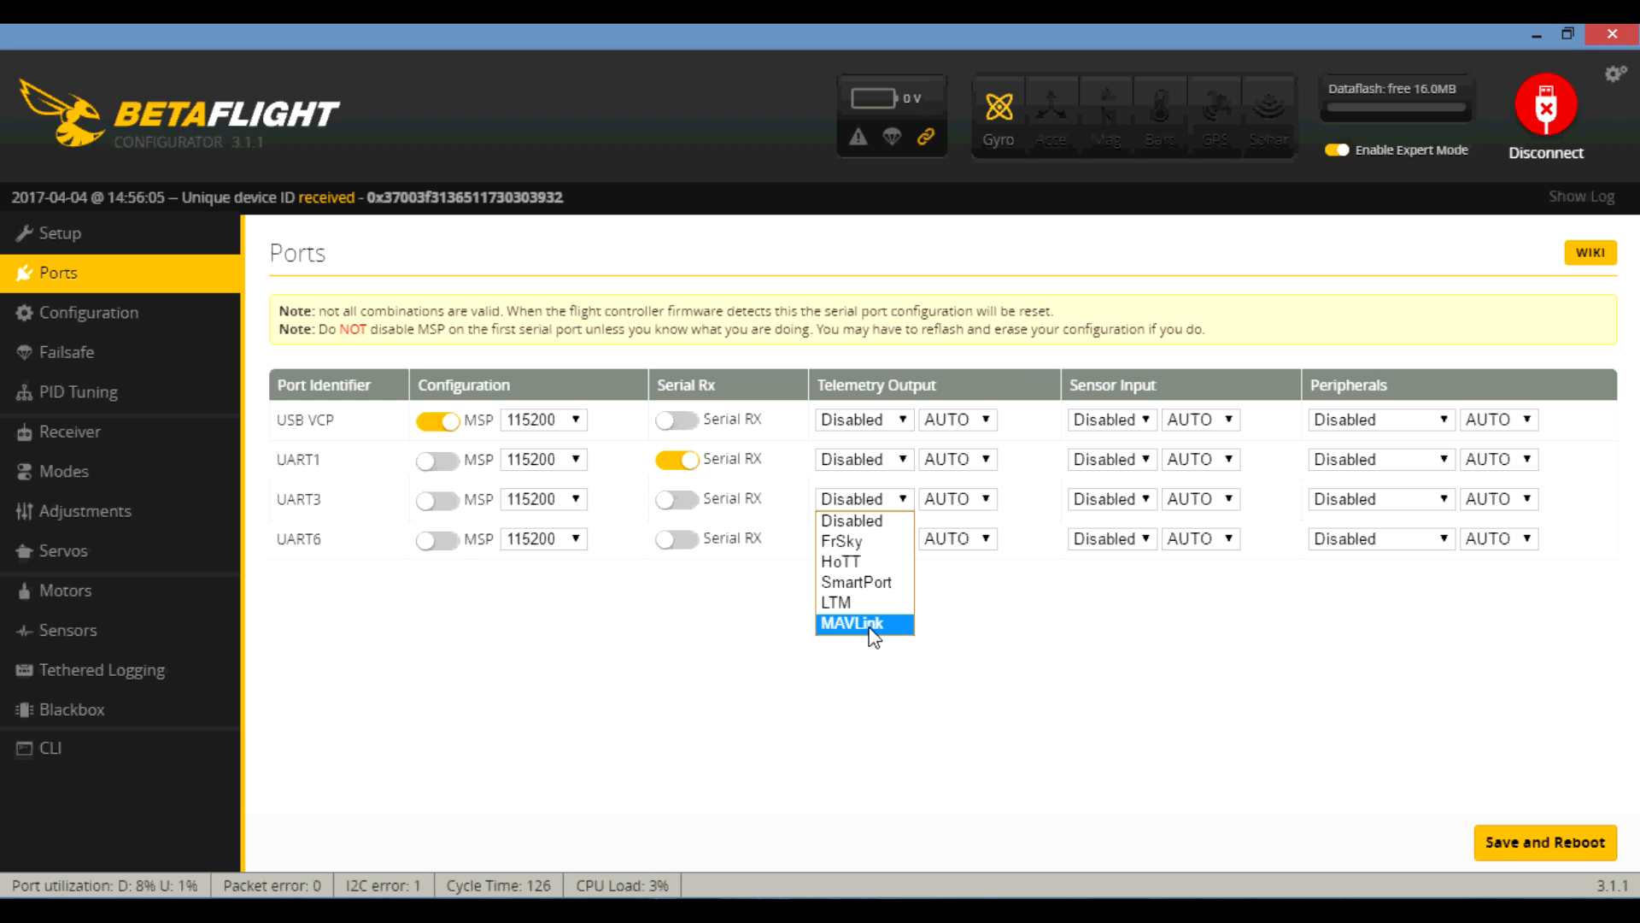
left_click(973, 611)
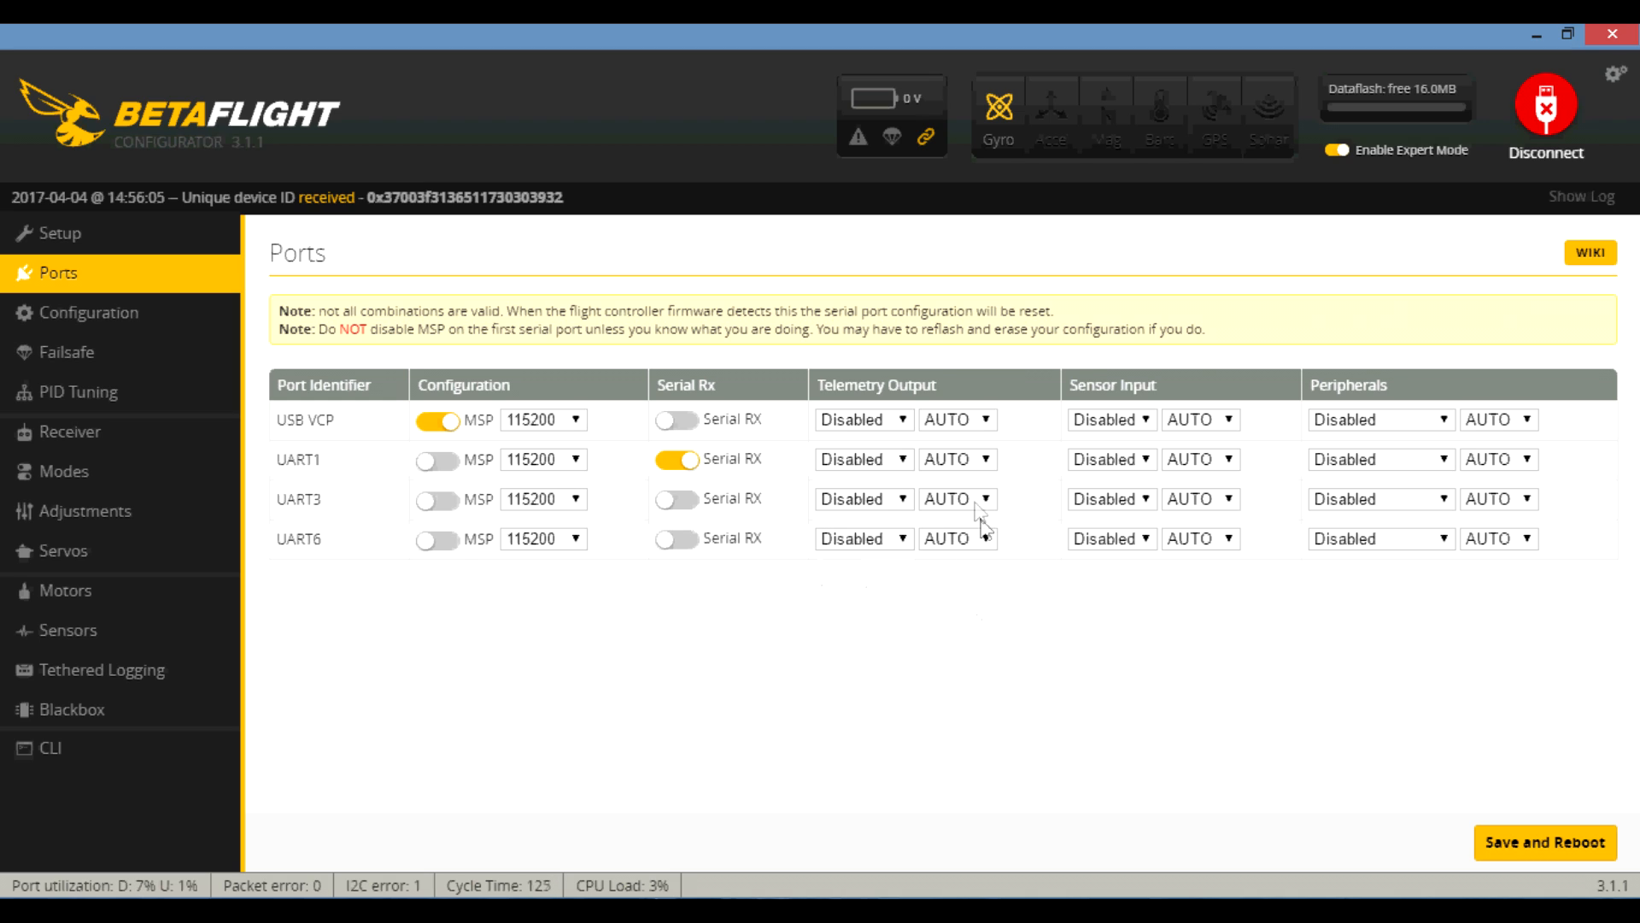
left_click(973, 500)
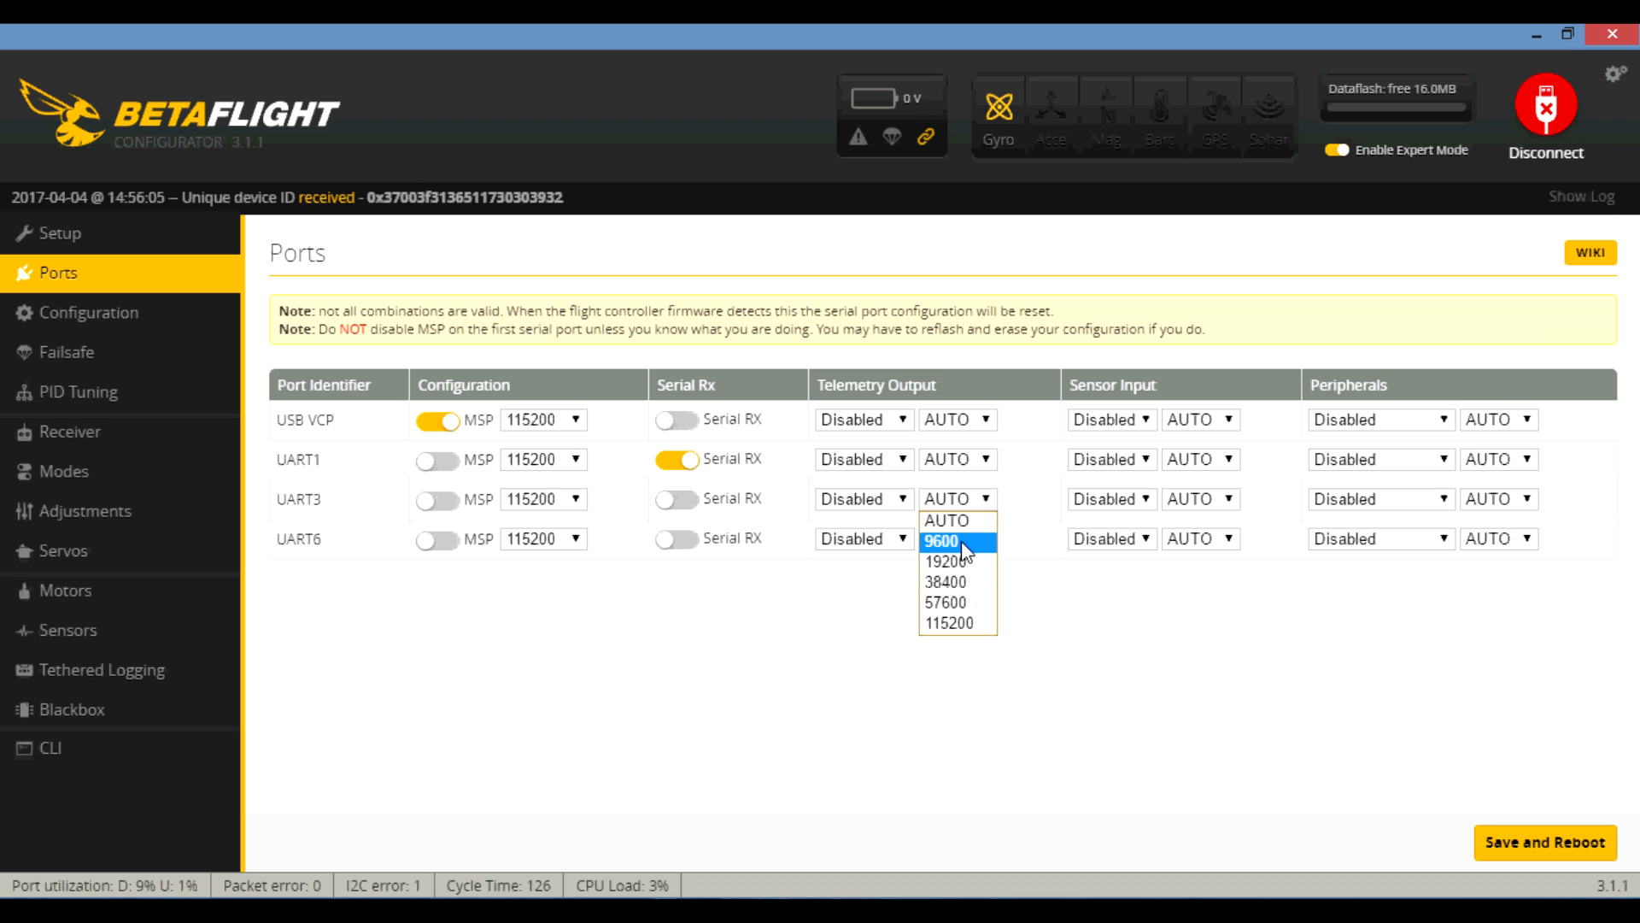
left_click(904, 503)
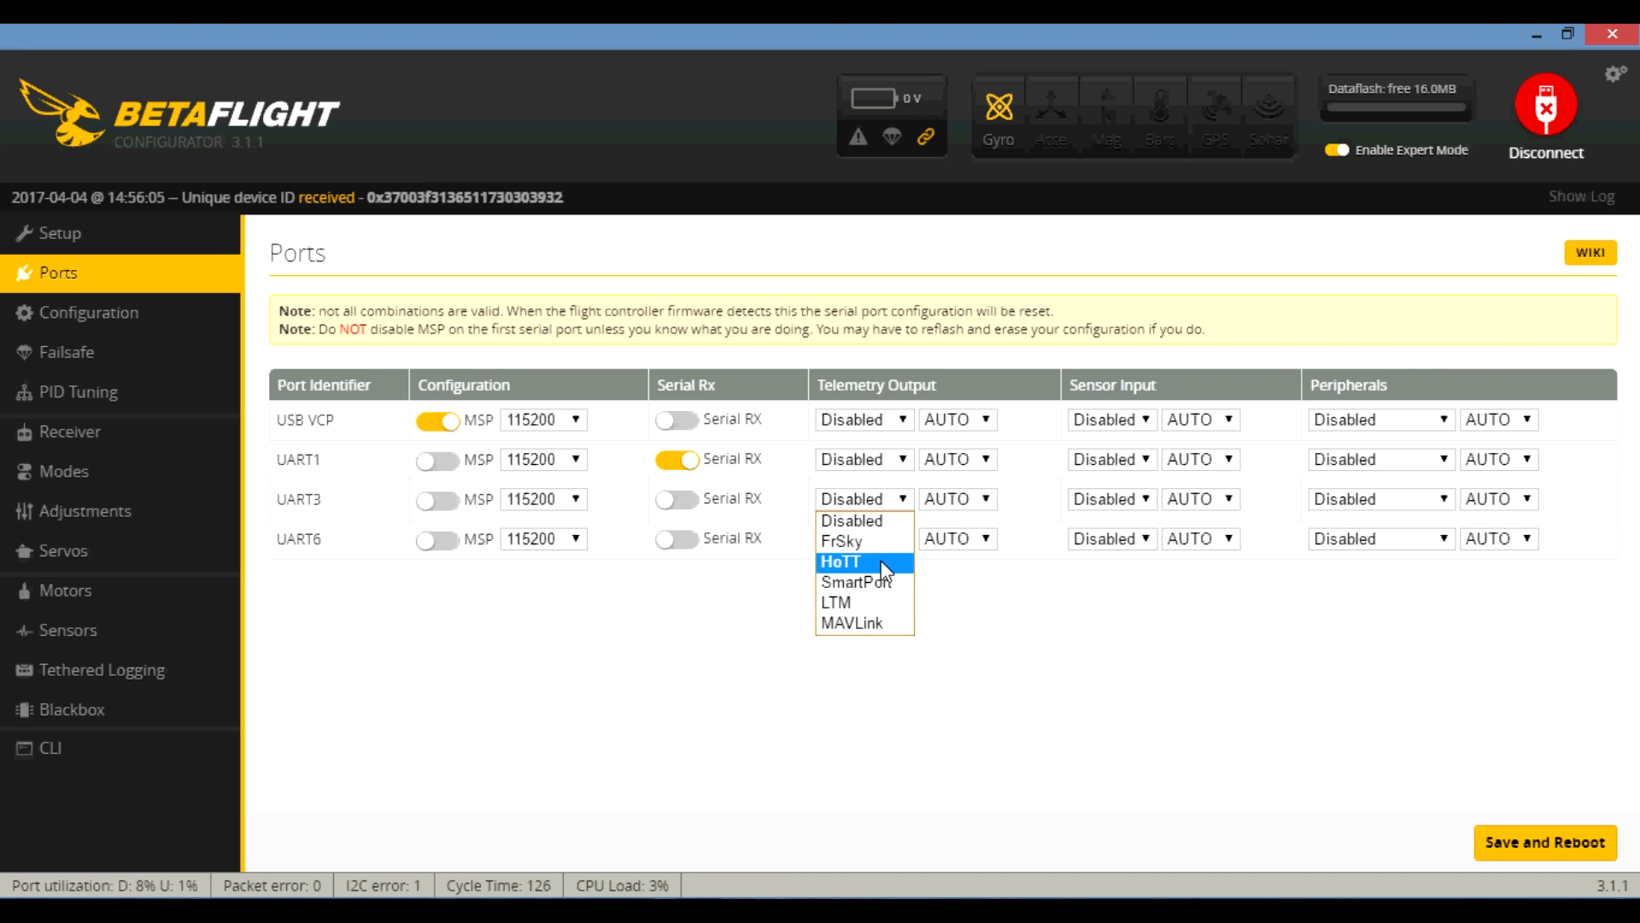
left_click(948, 500)
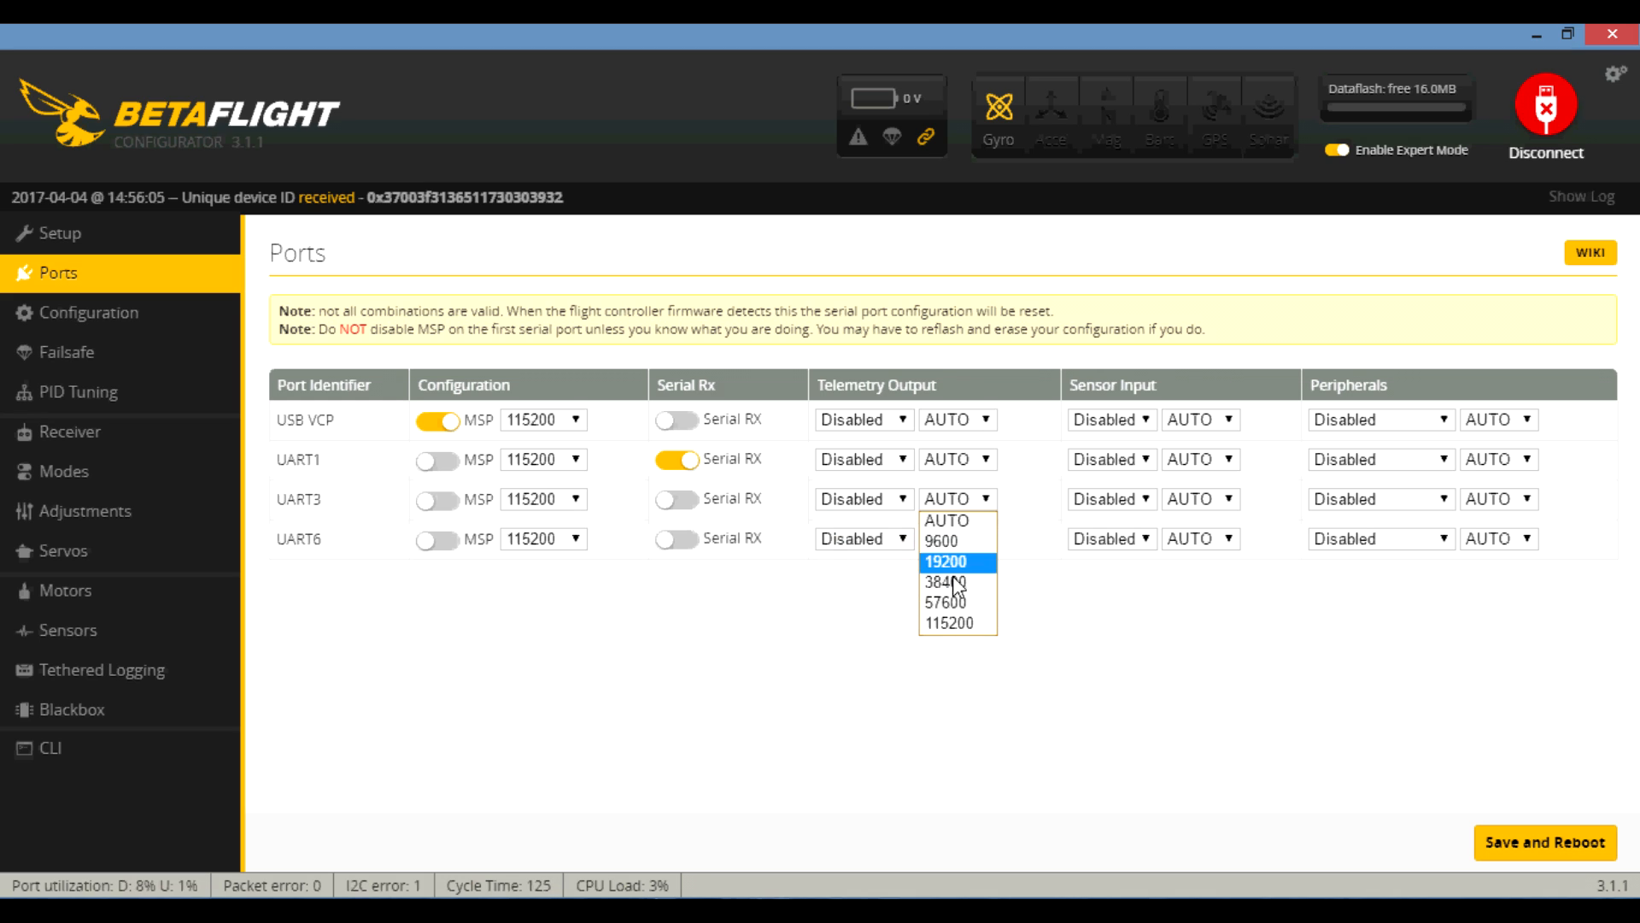
left_click(1187, 675)
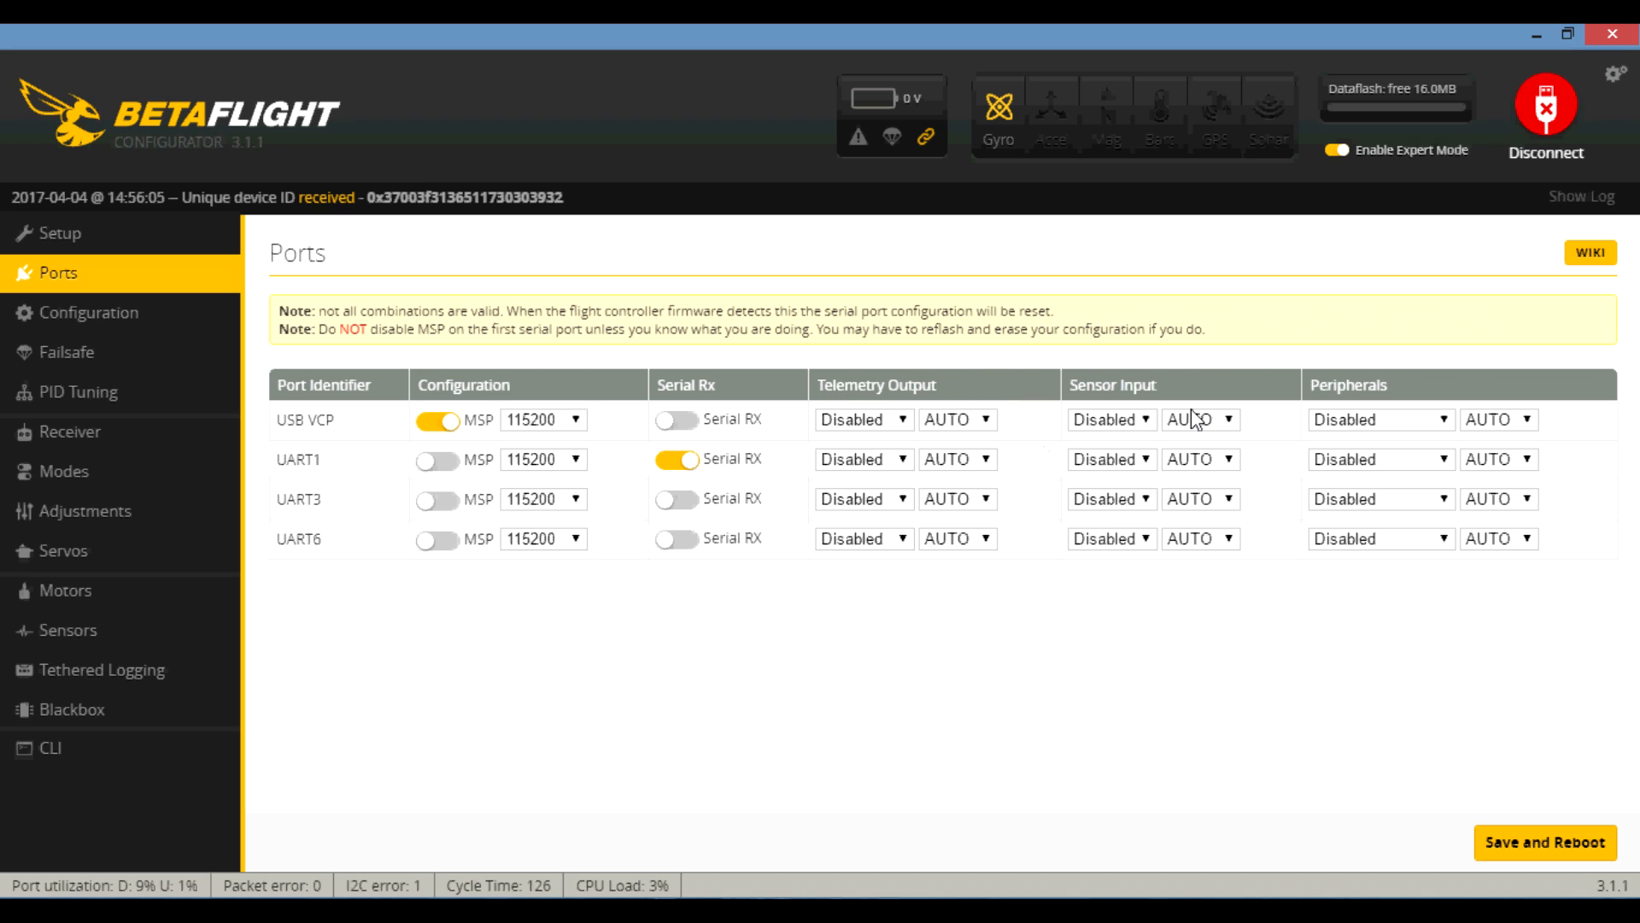
Step: Set the UART3 sensor input to GPS and review the baud rates available for it
left_click(1131, 500)
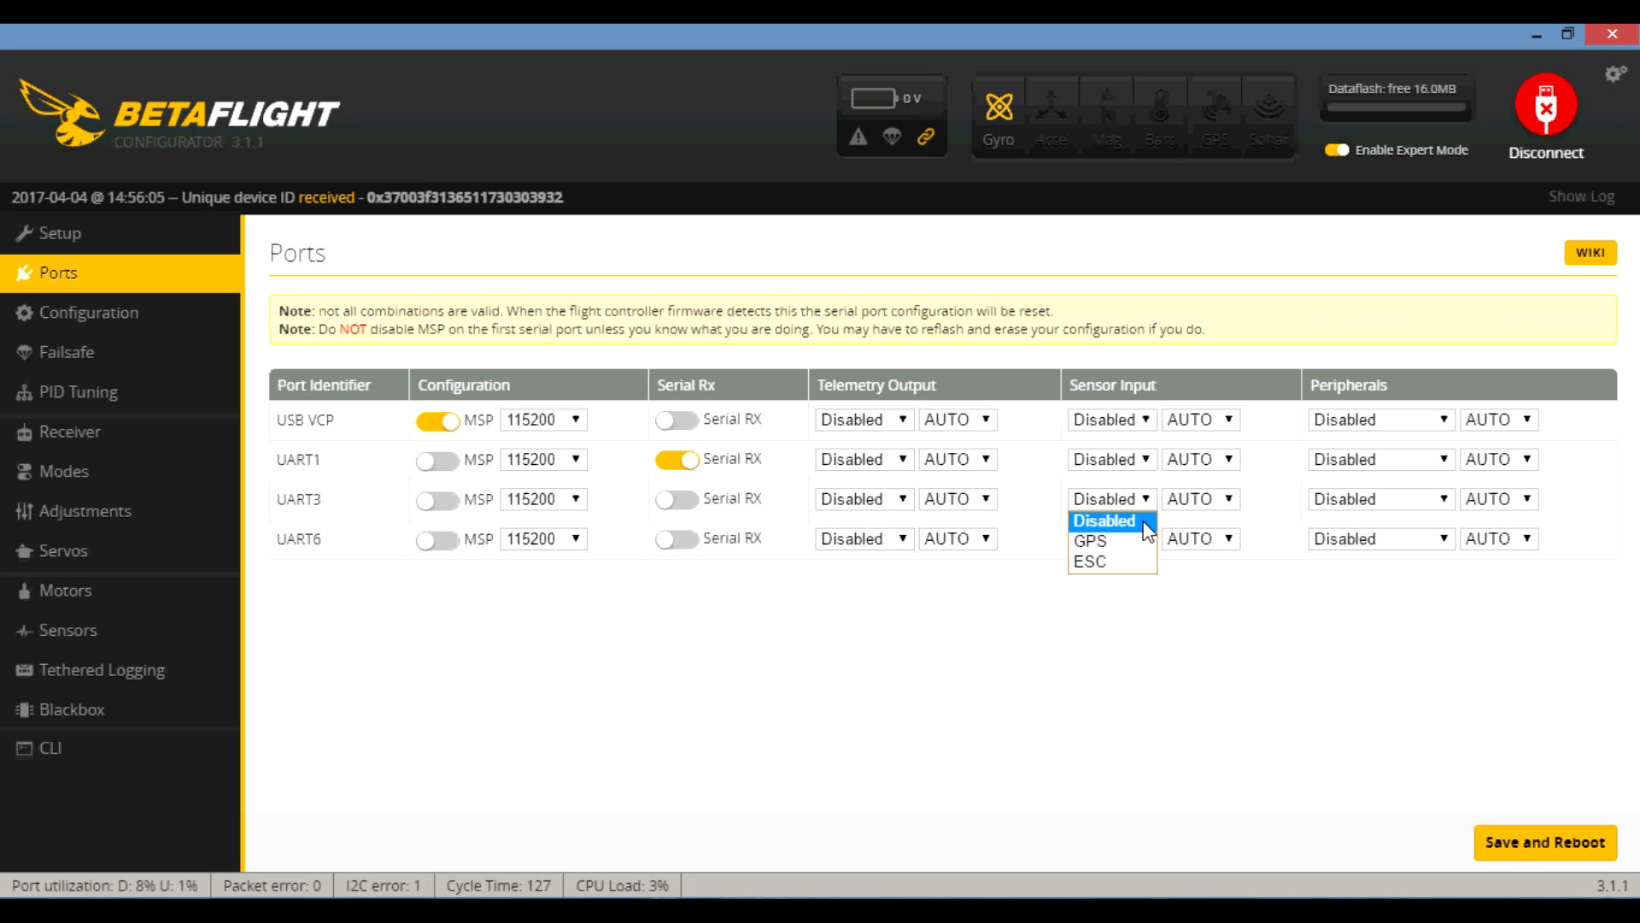
left_click(1132, 542)
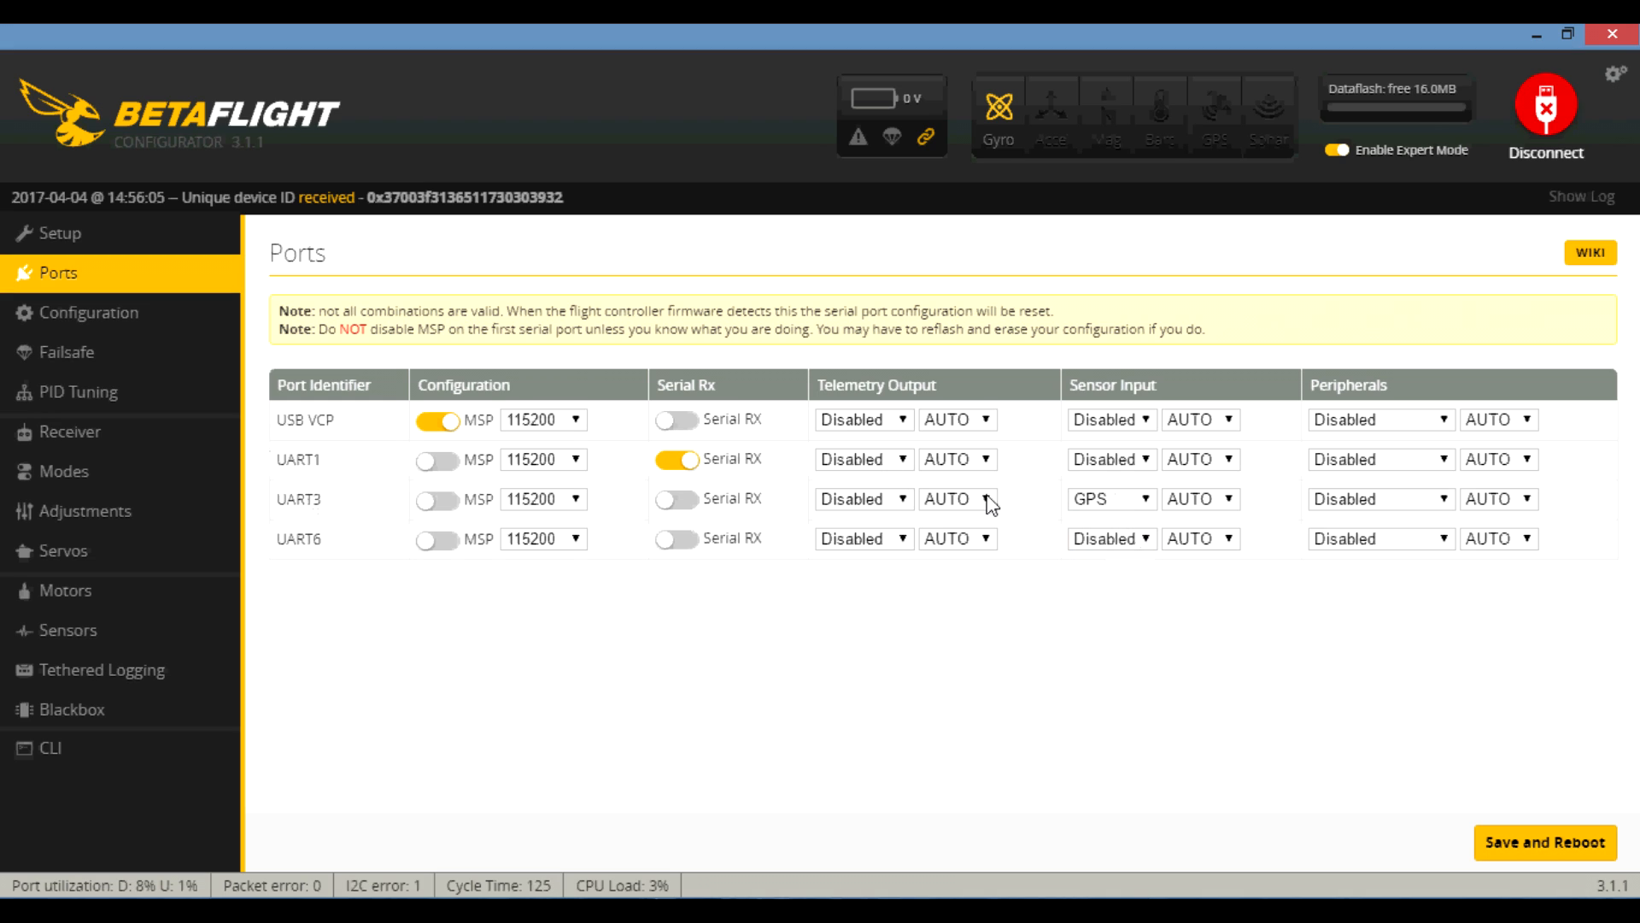
left_click(1225, 500)
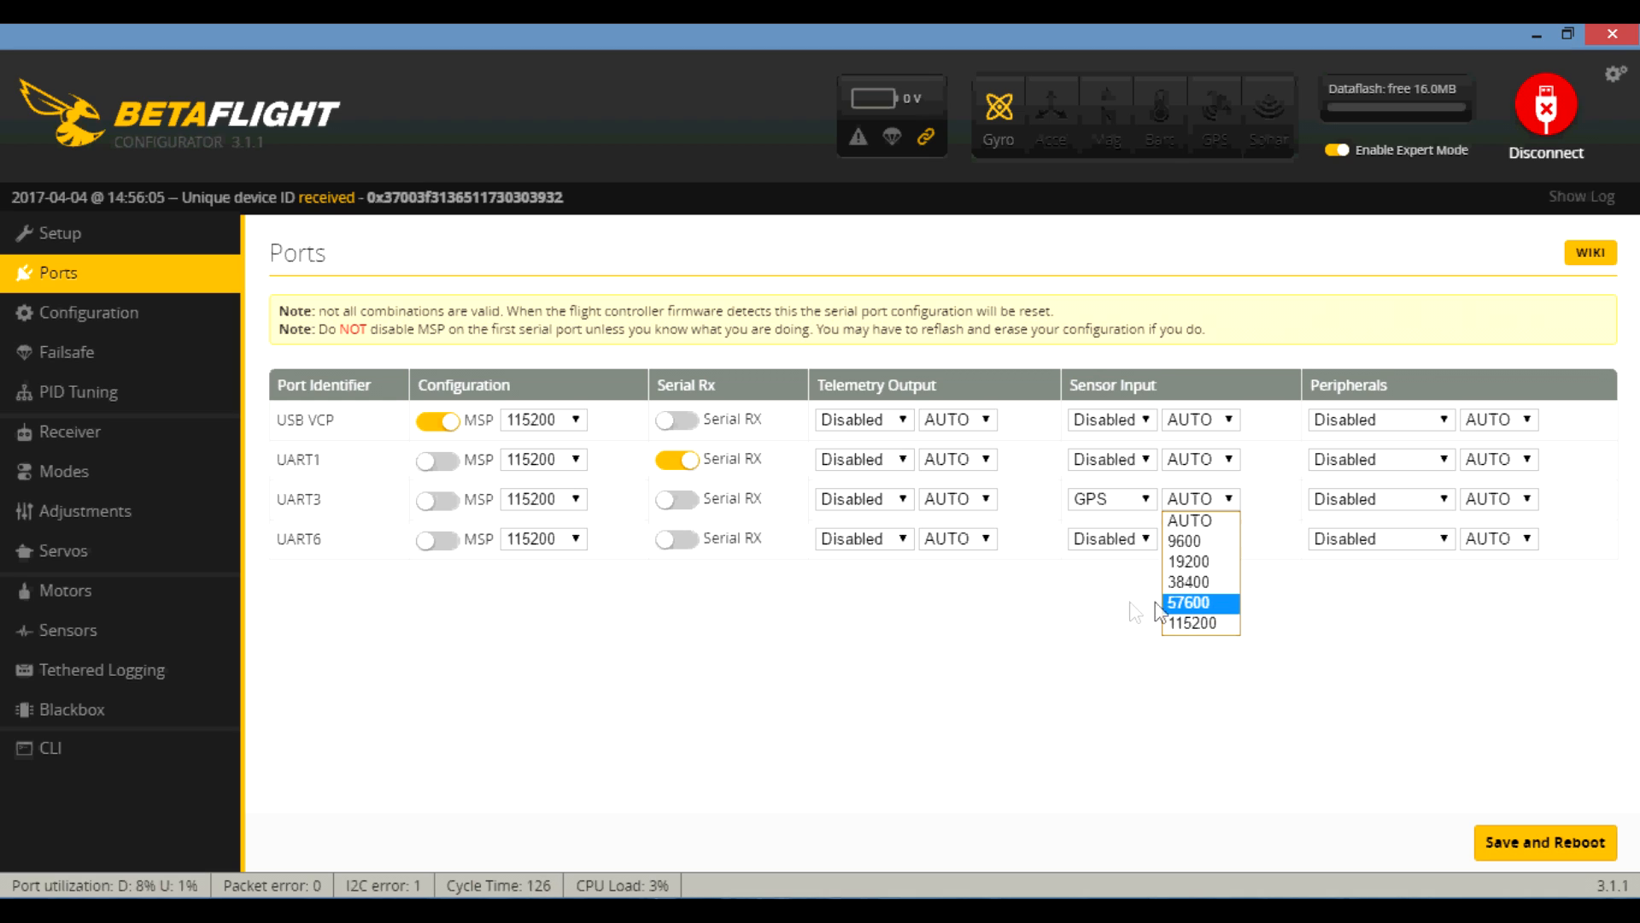
left_click(1300, 704)
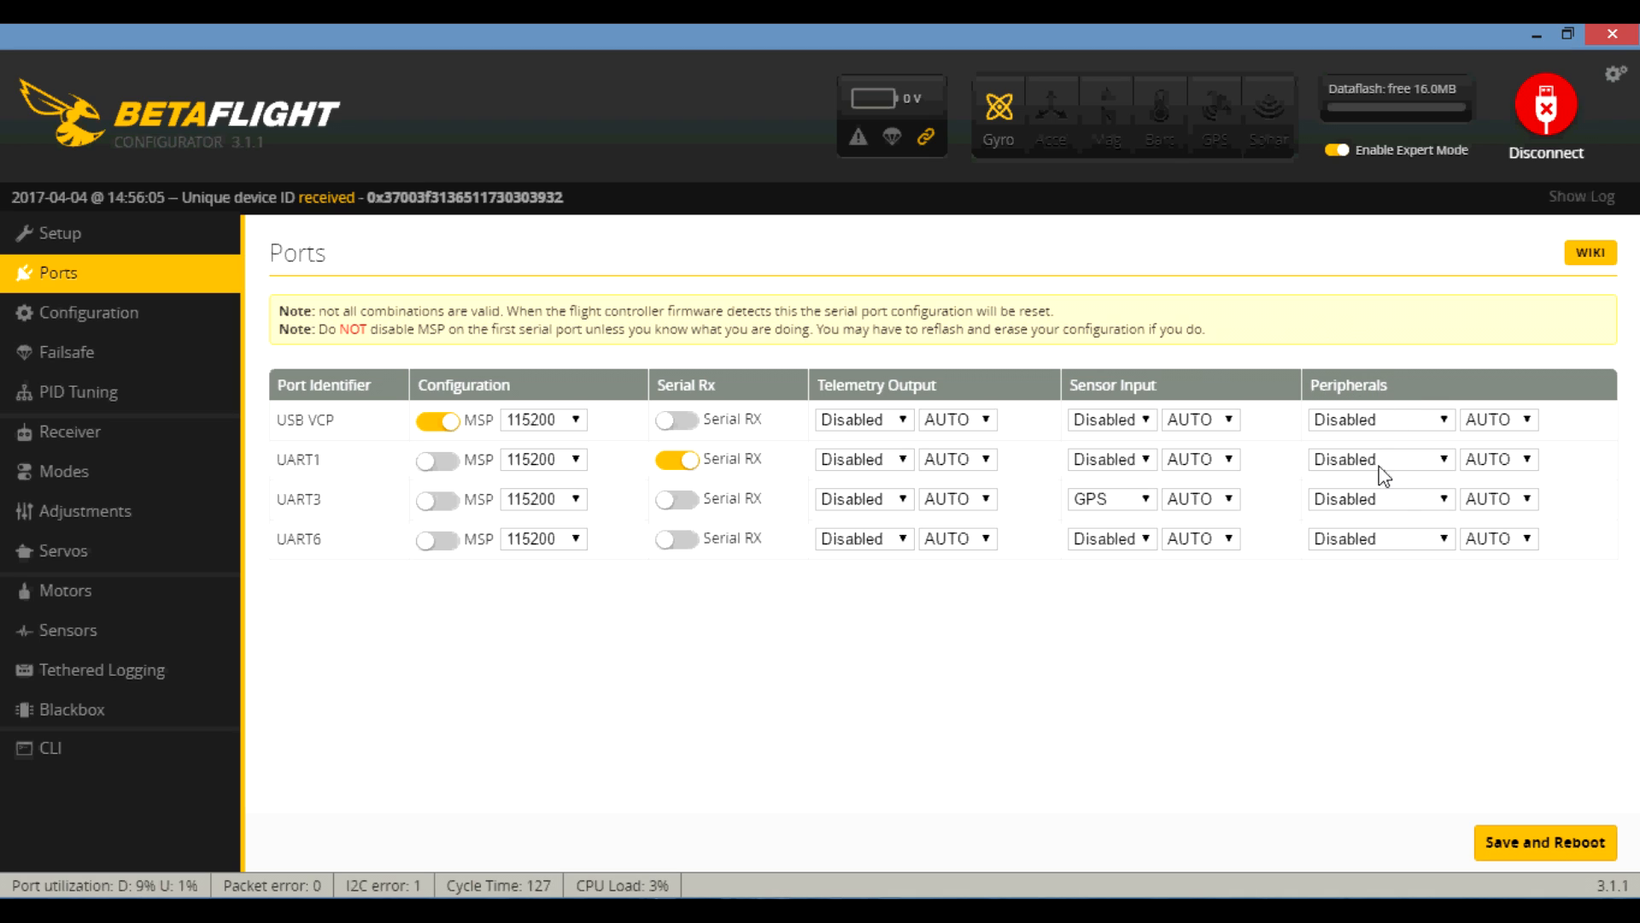
Step: Review the peripheral options for UART3, and assign TBS SmartAudio as the peripheral on UART6
left_click(1436, 504)
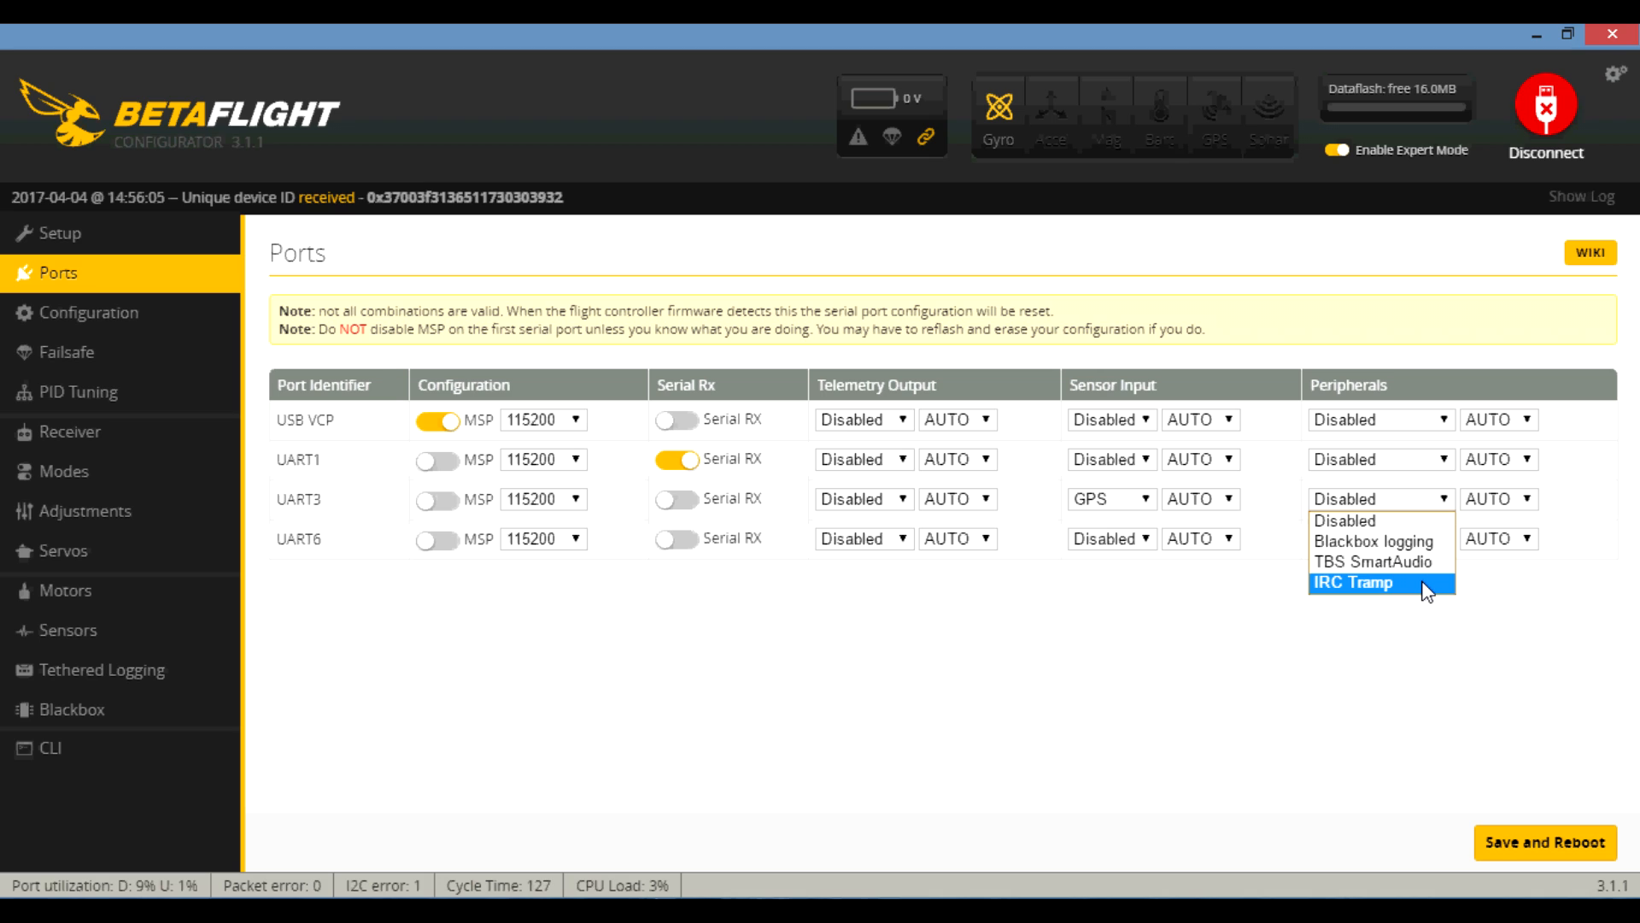
left_click(1401, 539)
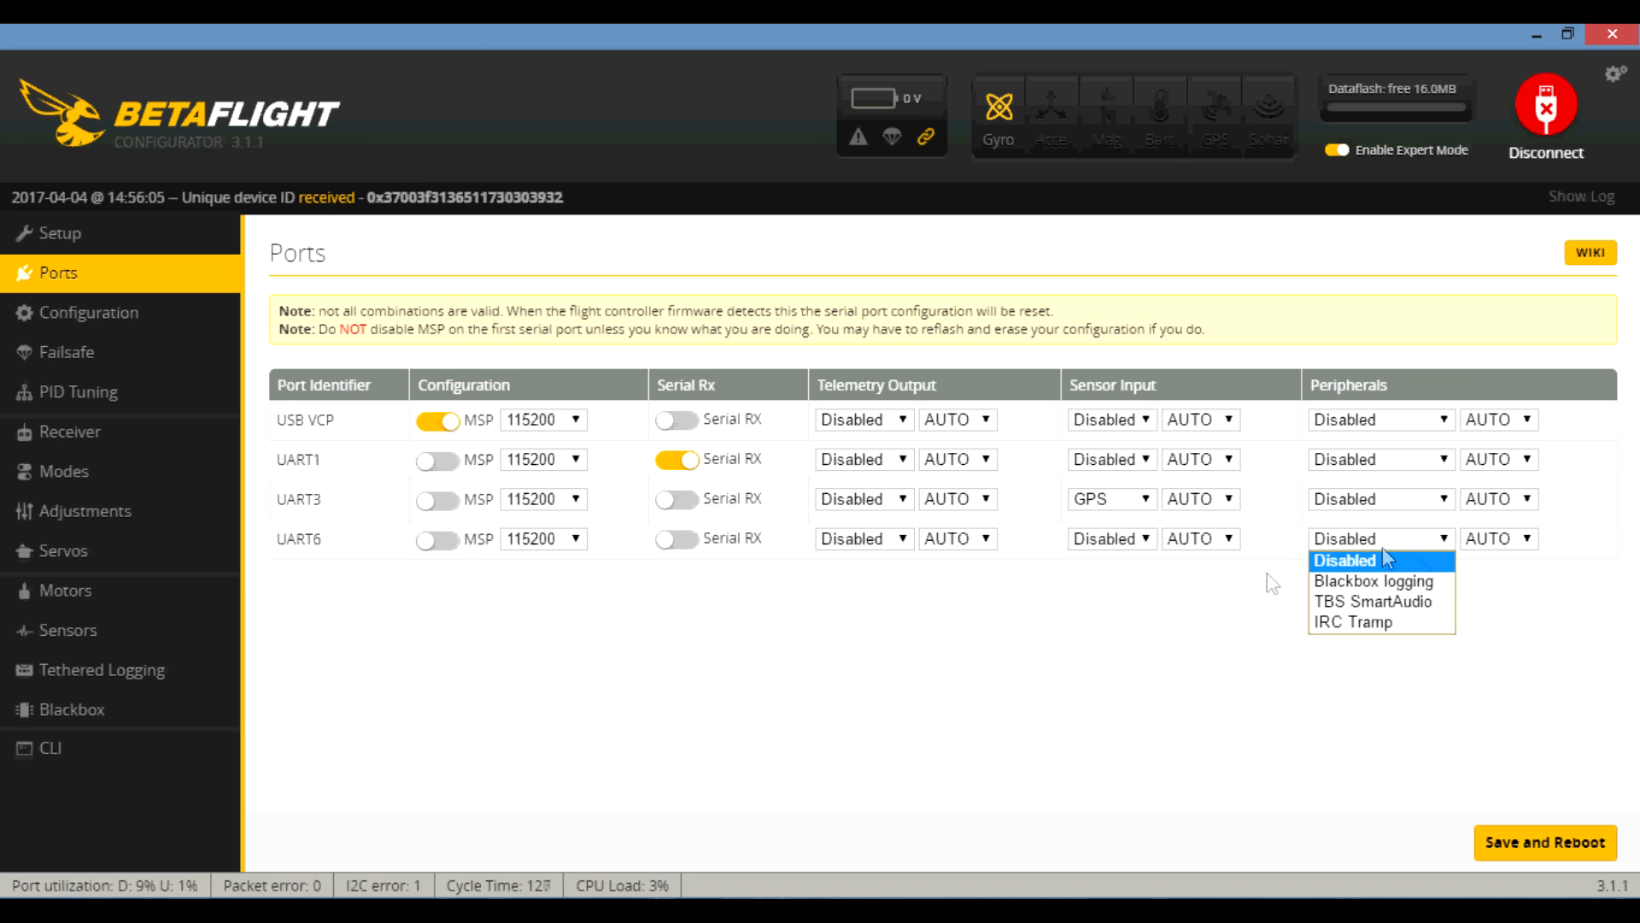
left_click(1373, 602)
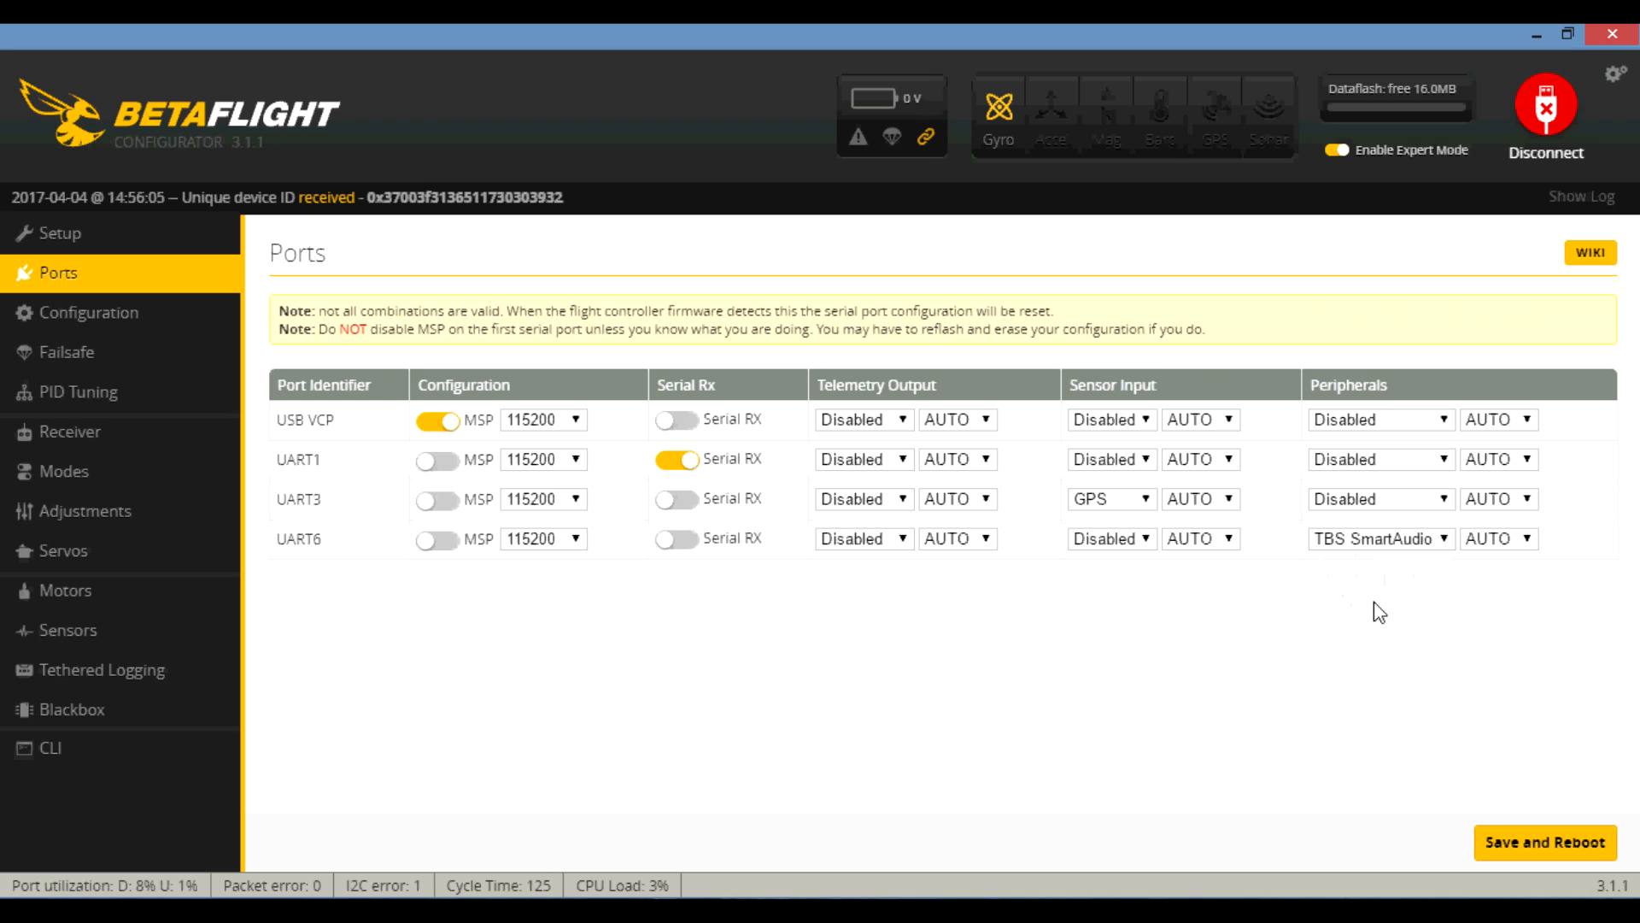
left_click(1527, 539)
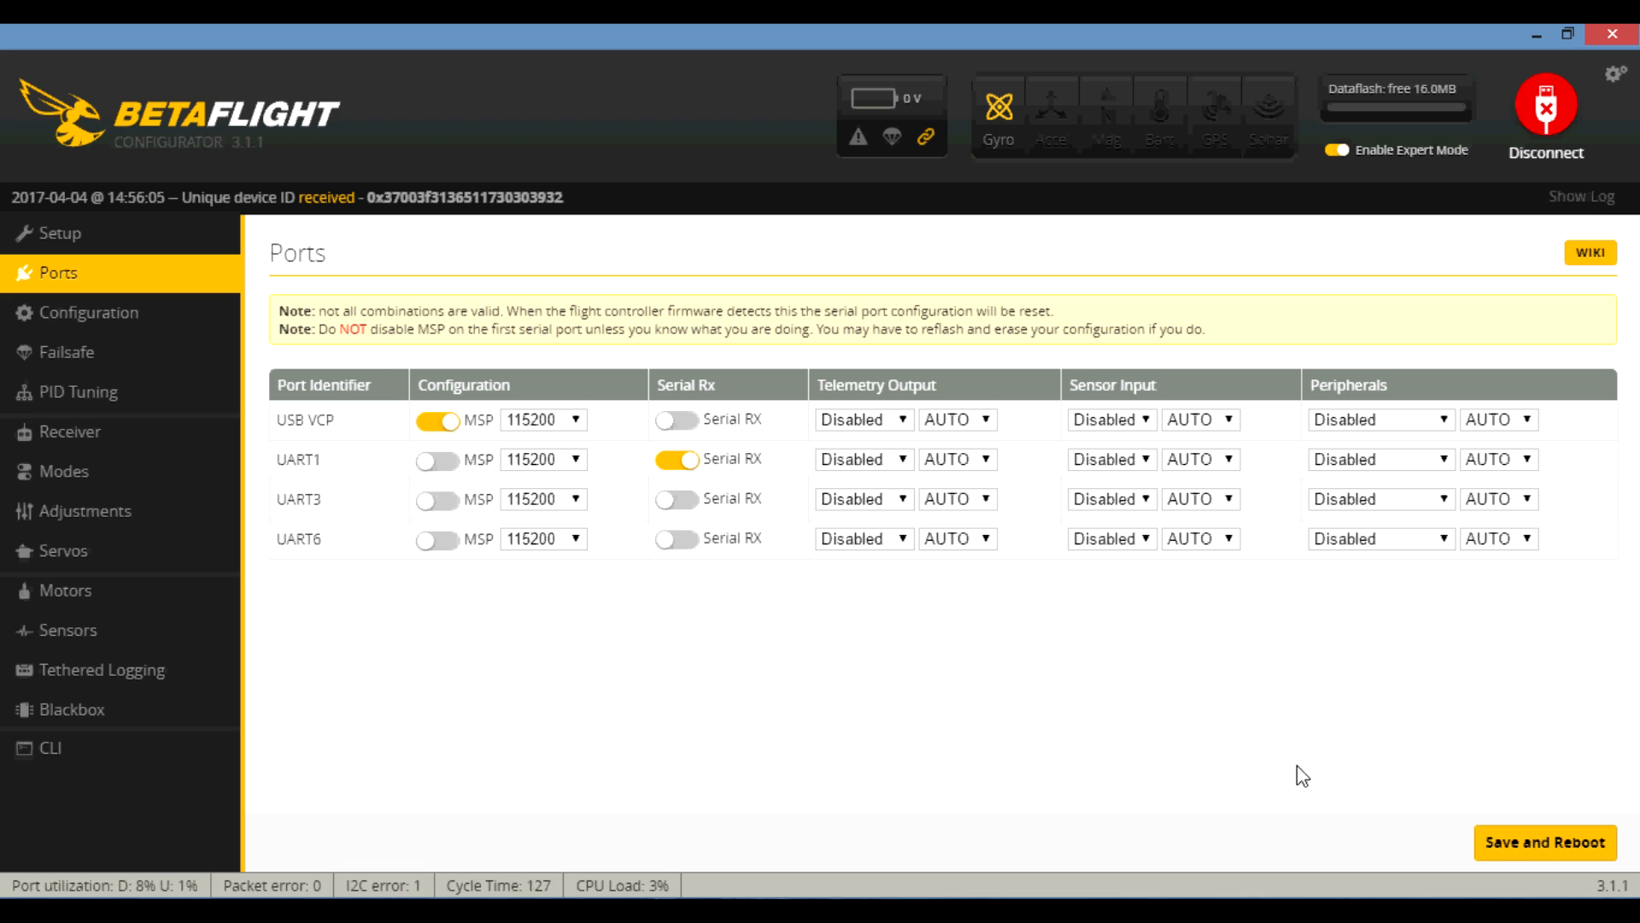
Step: Save the port configuration with a reboot, and reconnect to the flight controller's port settings
left_click(1514, 845)
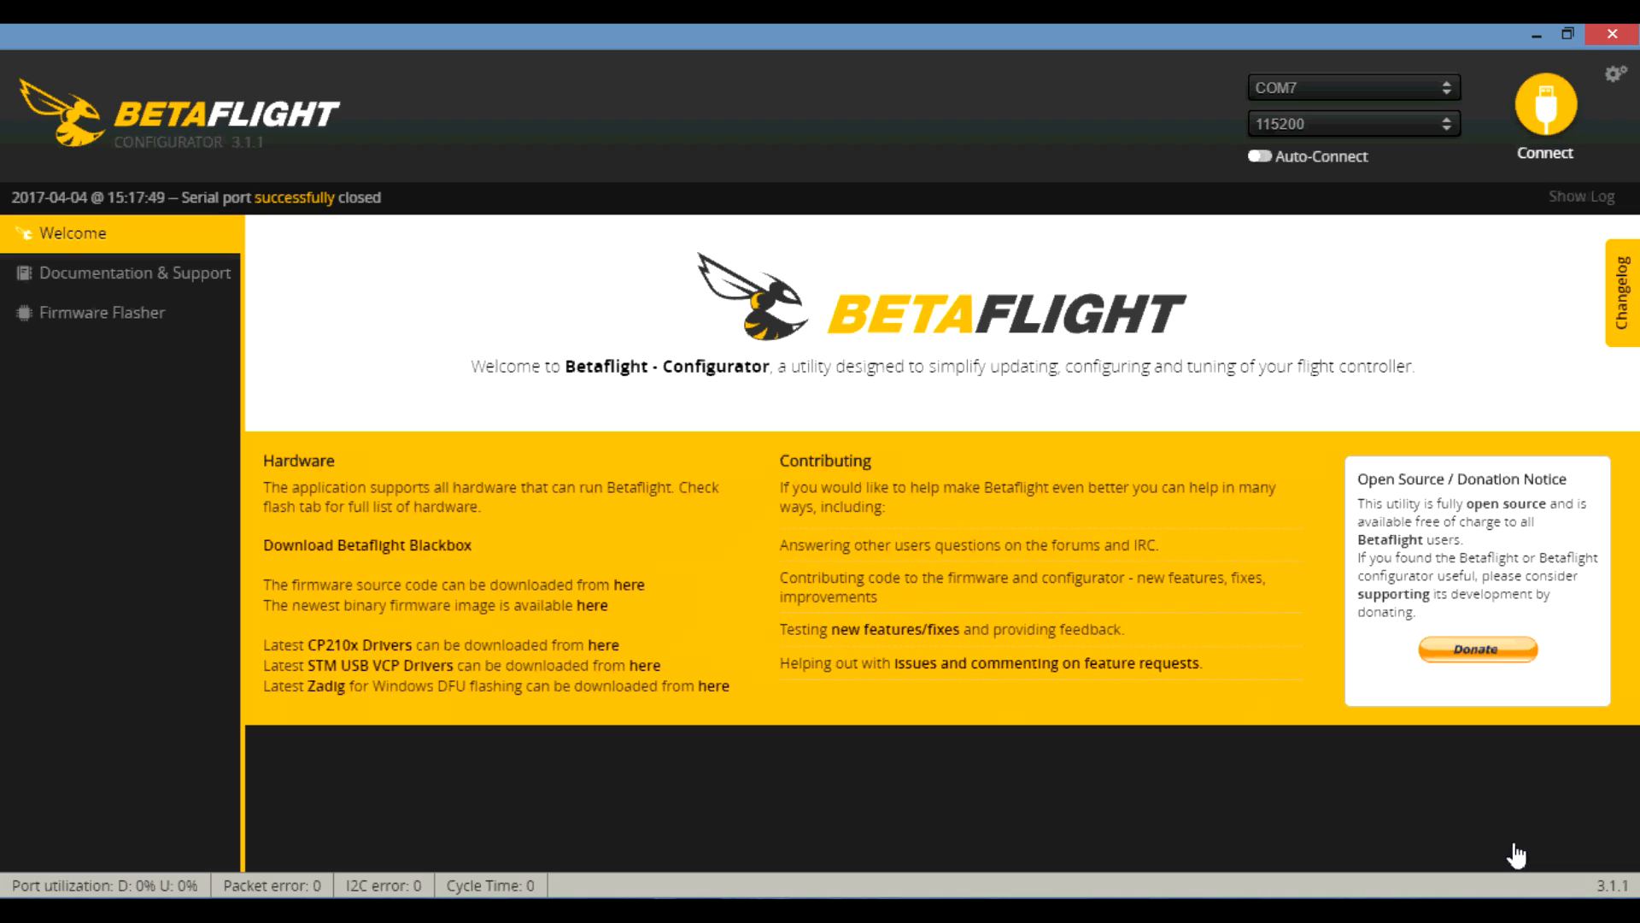
left_click(1547, 104)
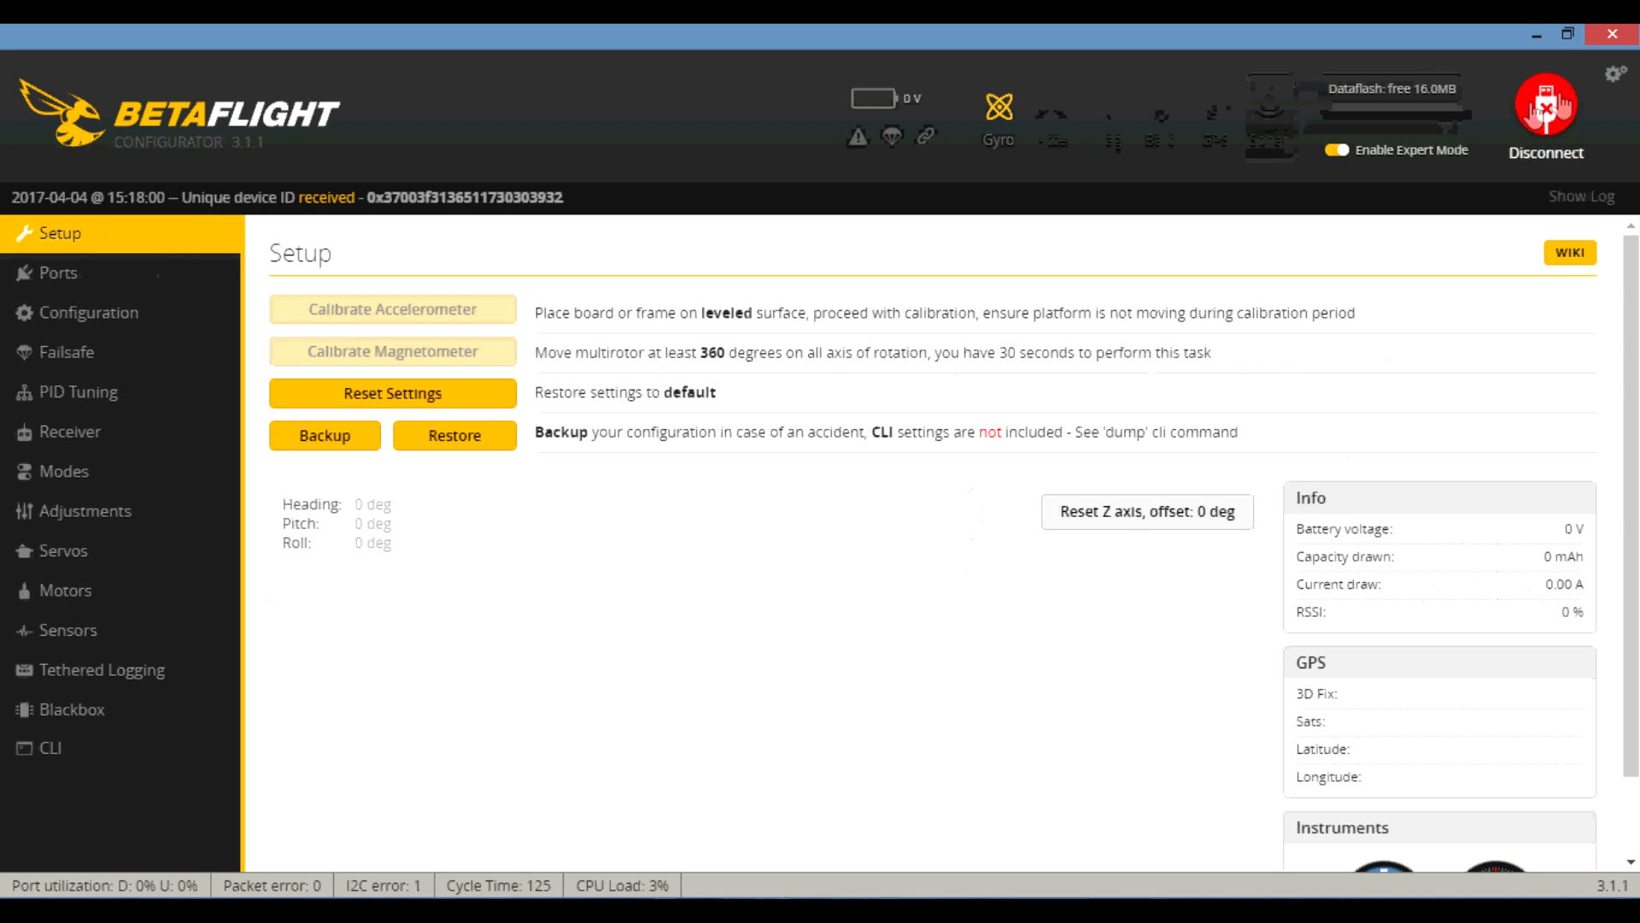
left_click(88, 273)
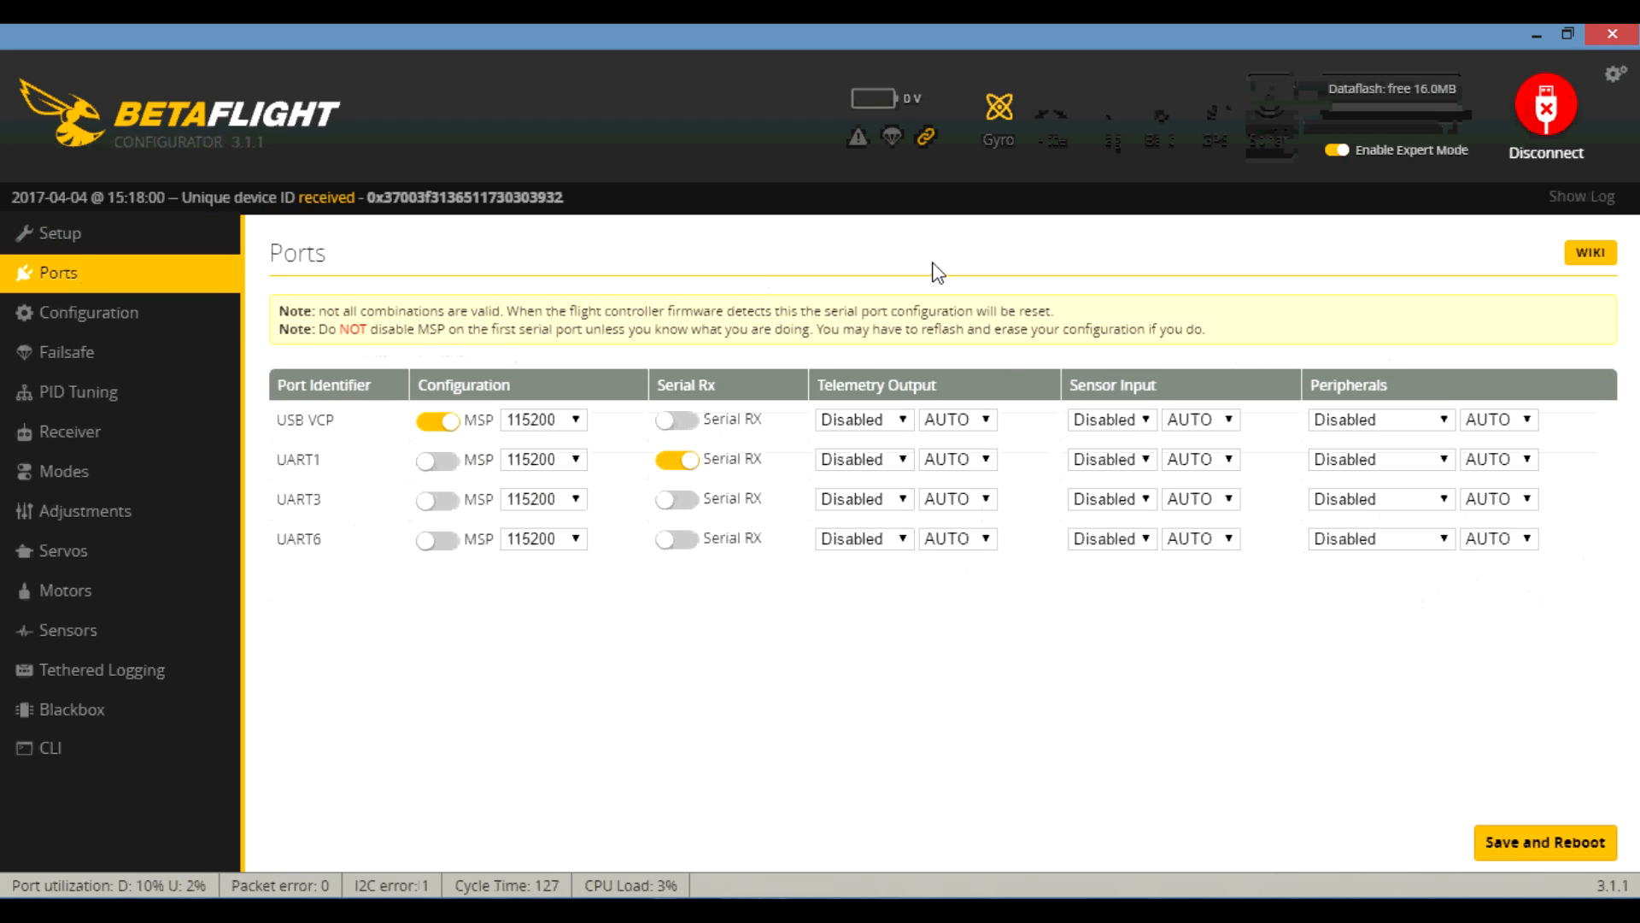